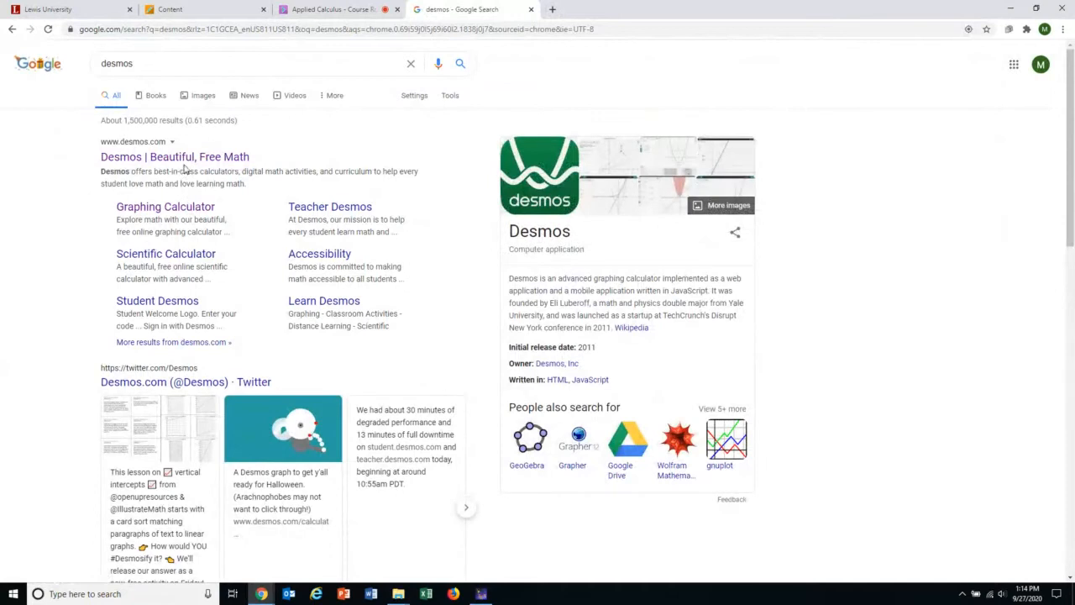
Open the Desmos site from the search results and launch the Graphing Calculator.
click(184, 160)
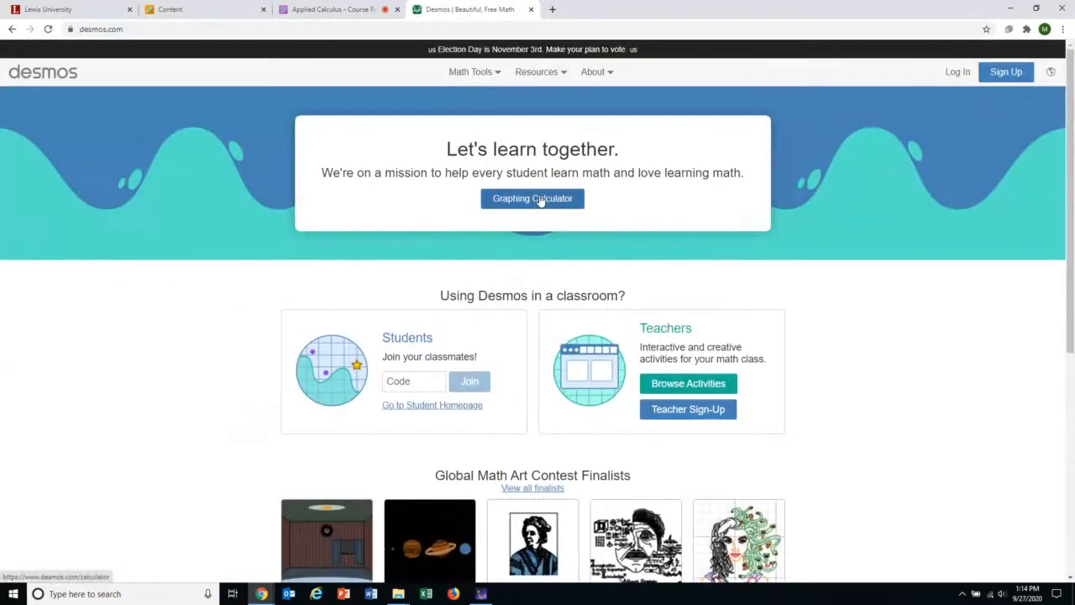
click(541, 201)
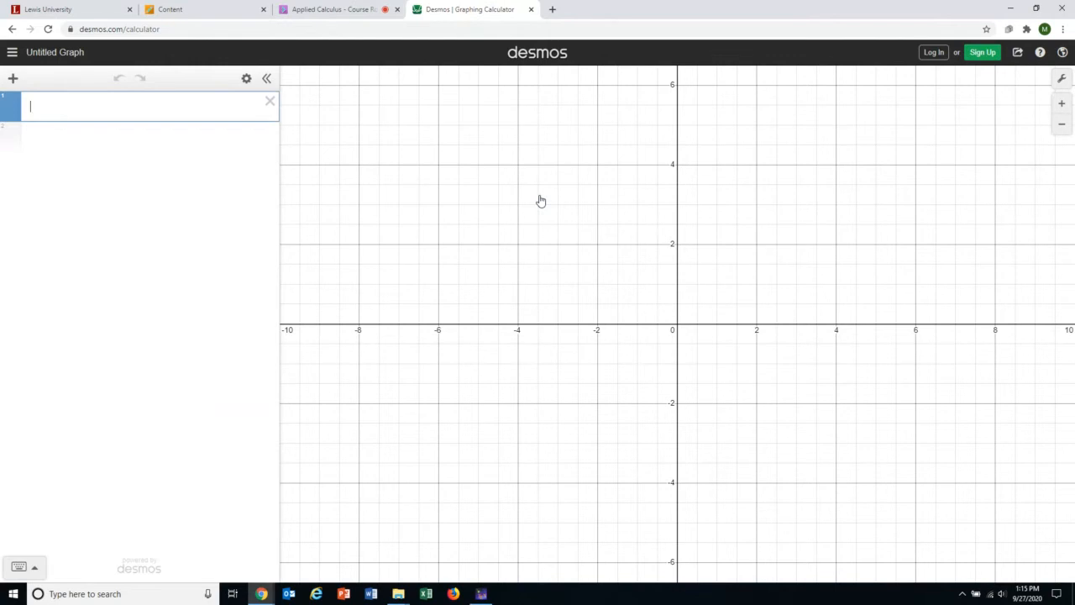
Enter sqrt25.5 in the first line, fixing the typo, to get 5.04975246918, then add a line.
text(sqer)
key(BackSpace)
key(BackSpace)
text(er)
key(BackSpace)
key(BackSpace)
text(rt)
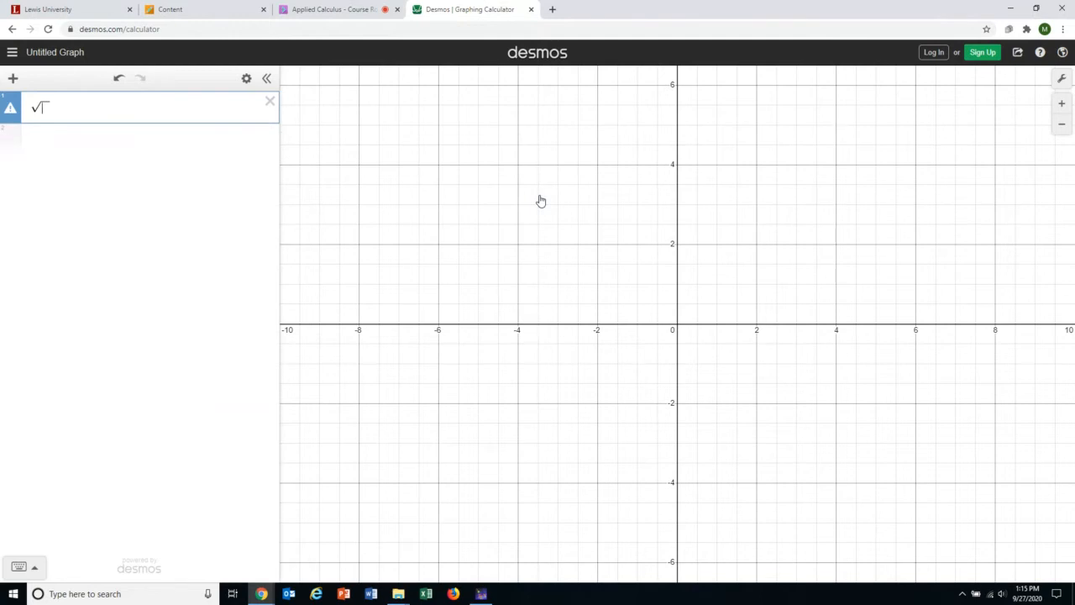
text(25.5)
key(Return)
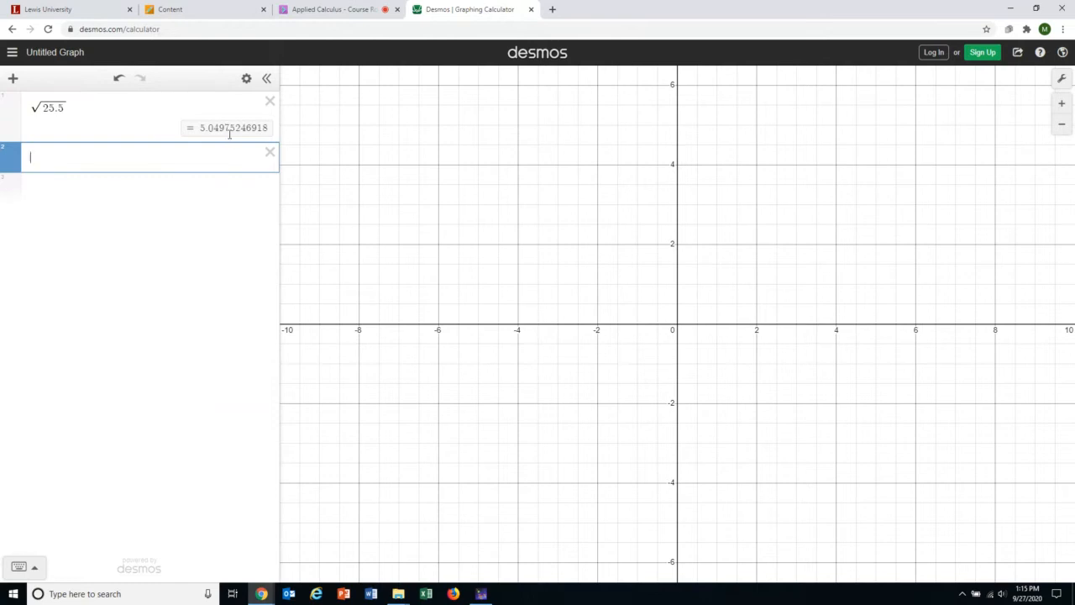
Define f(x)=√x in row 2, add a blank row, and toggle its curve off and on.
text(f(x)
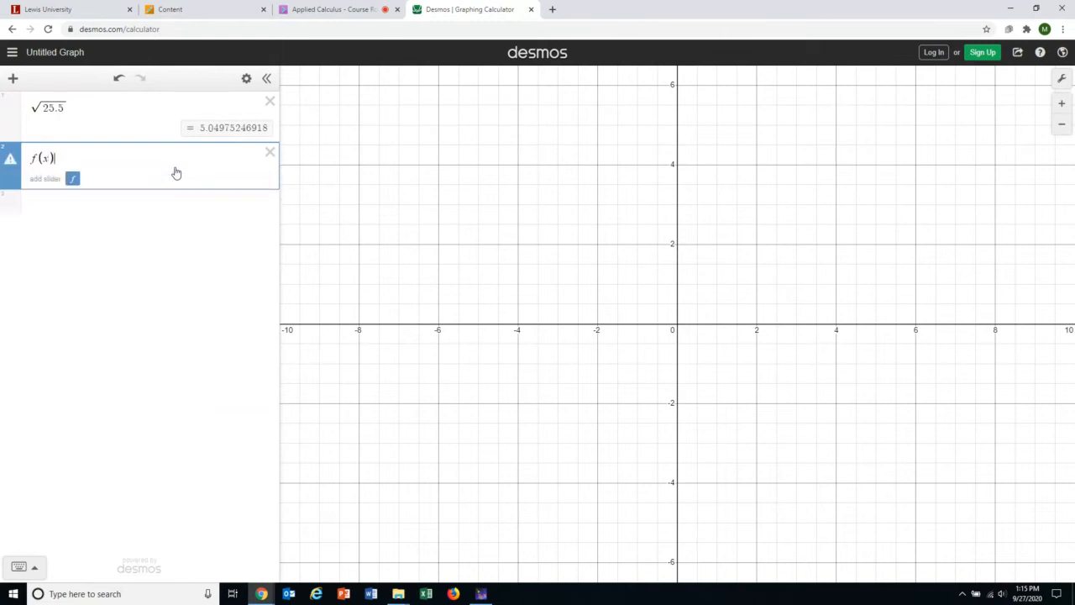
text(=)
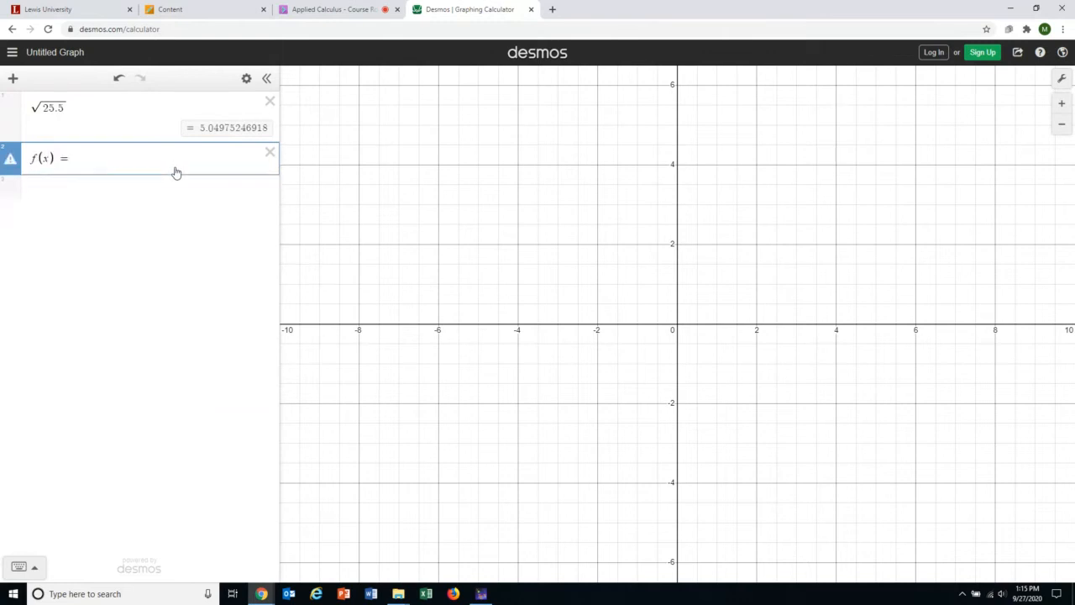
text(s)
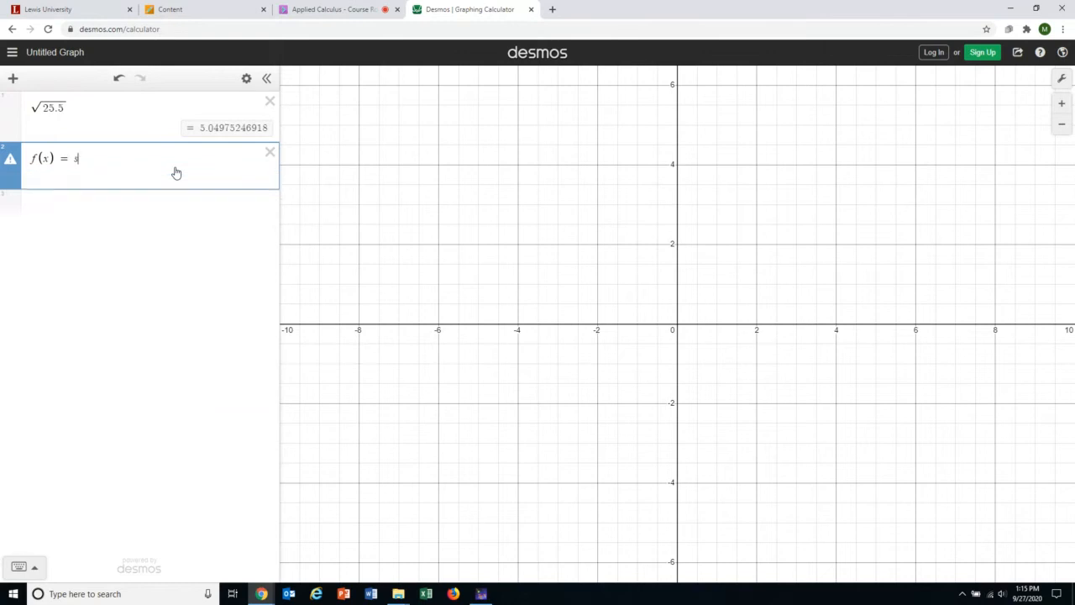
text(qrtx)
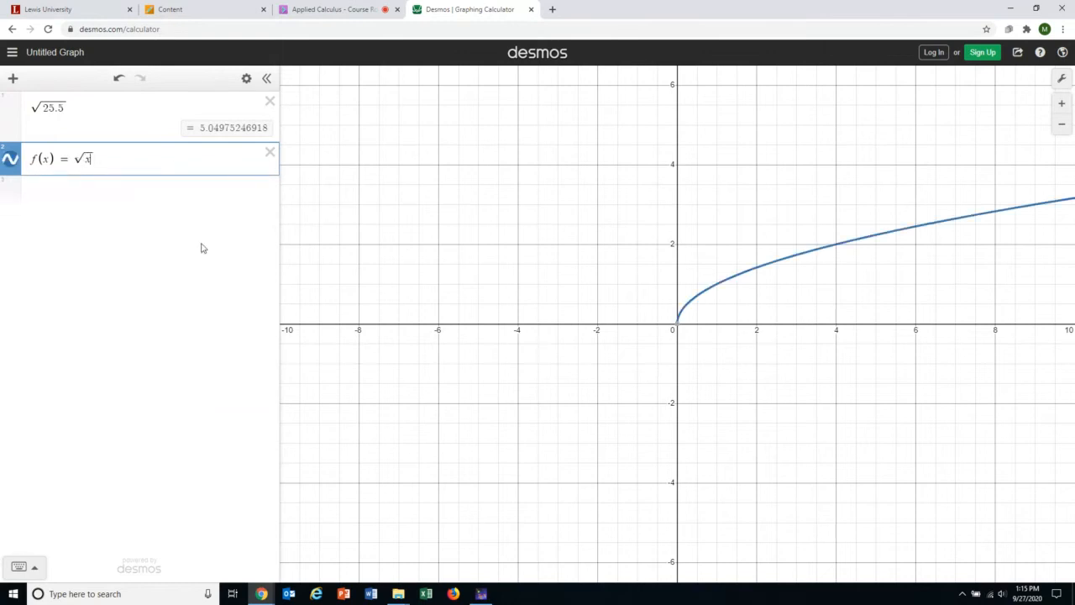
click(139, 189)
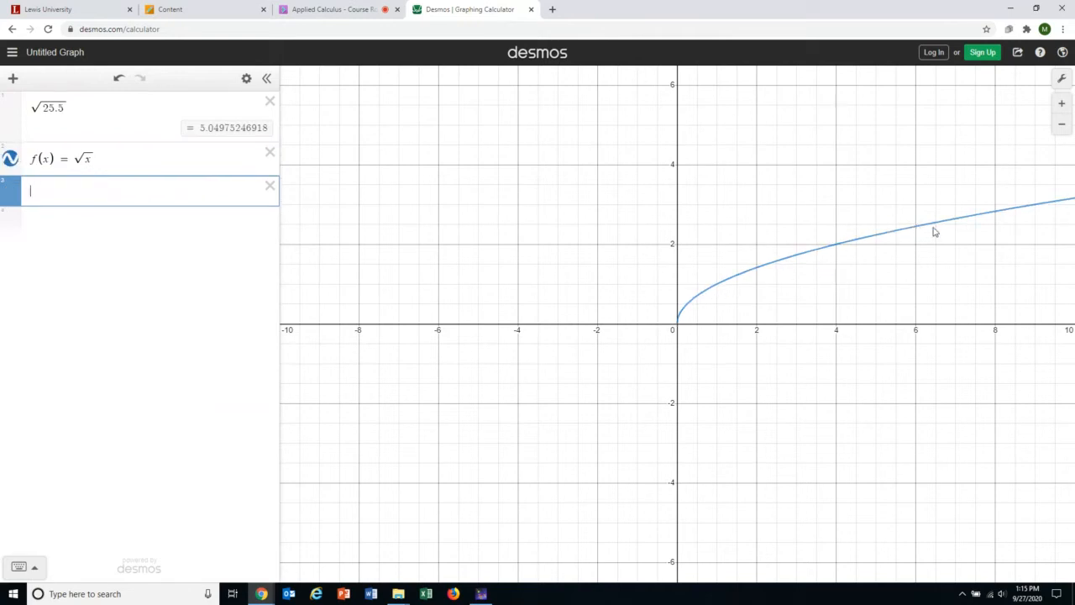
click(12, 160)
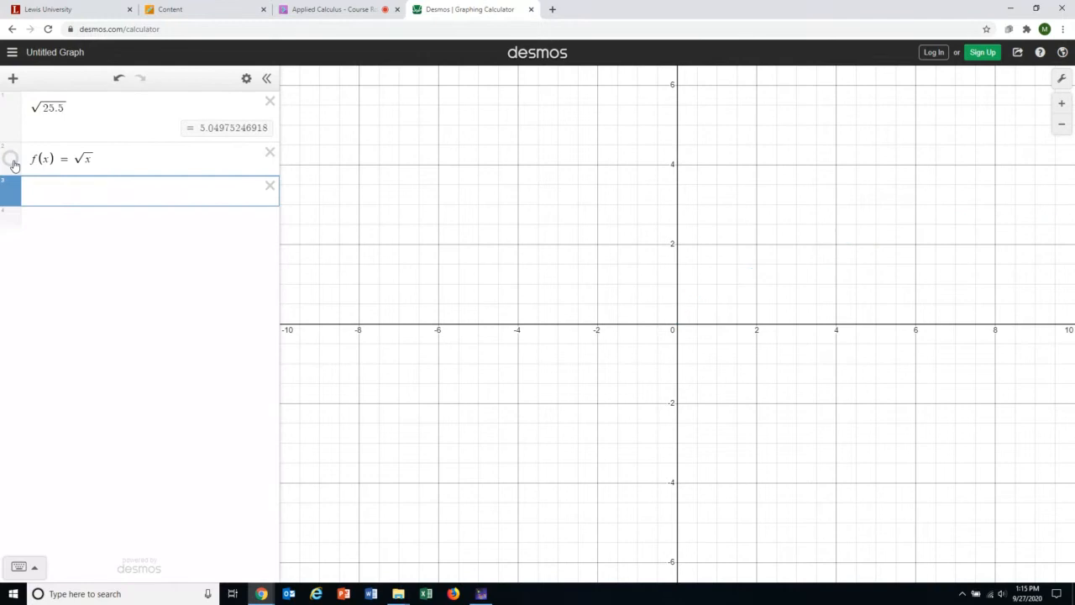
click(12, 160)
click(11, 160)
click(12, 160)
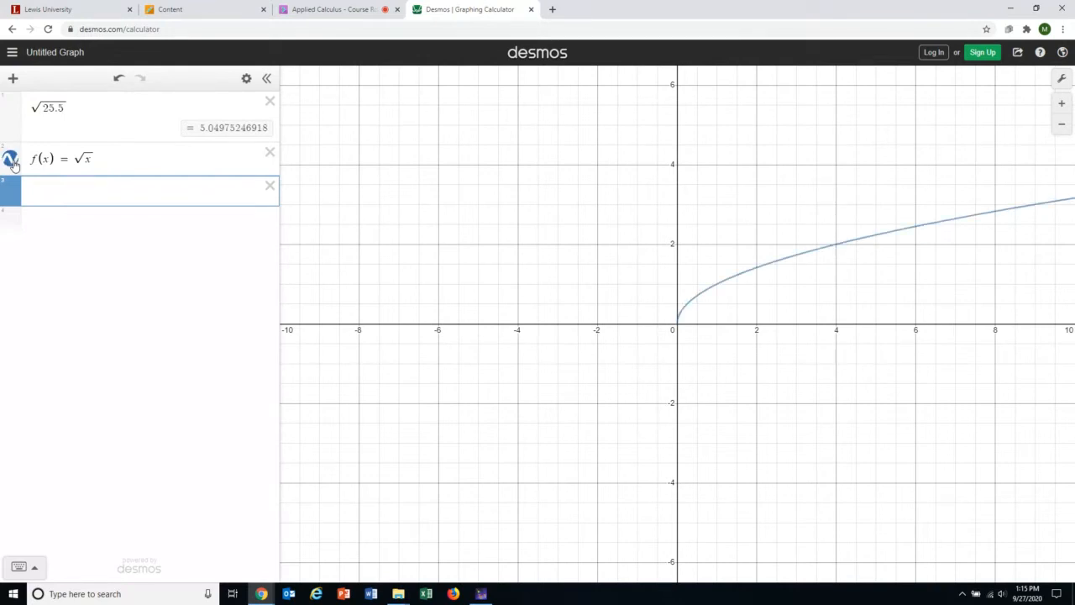
click(11, 160)
click(11, 160)
Evaluate f(25) = 5 and f'(25) = 0.1 in rows 3 and 4, leaving an empty fifth row.
text(f()
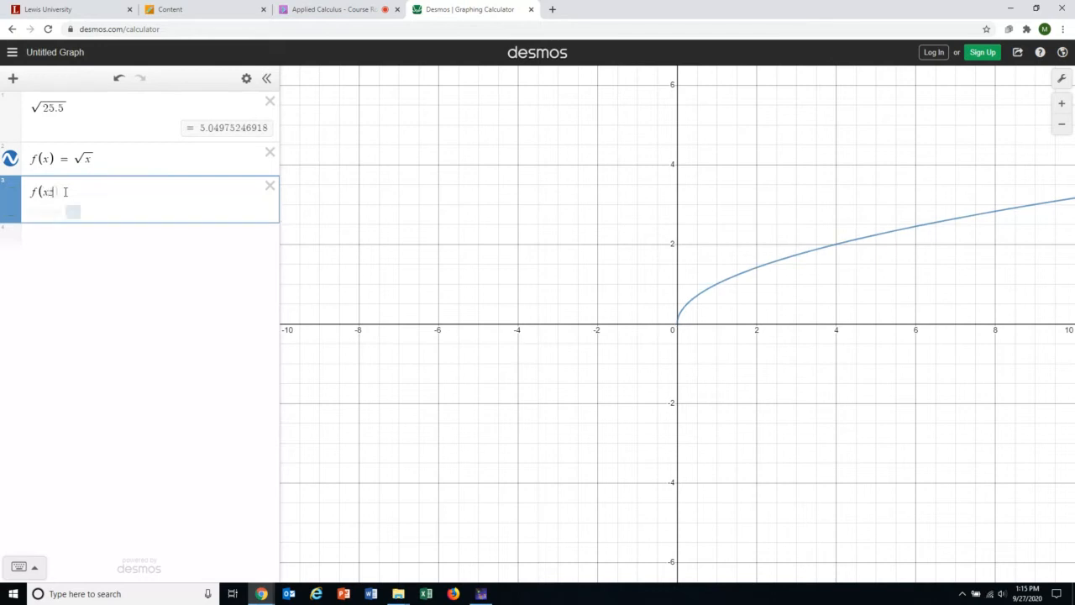
text(25))
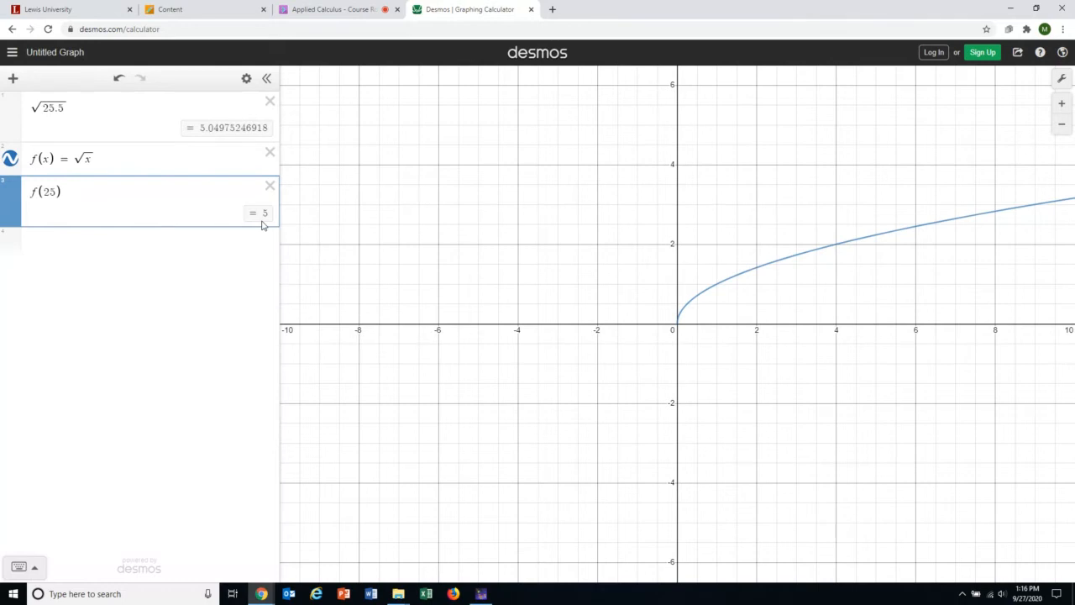
click(110, 249)
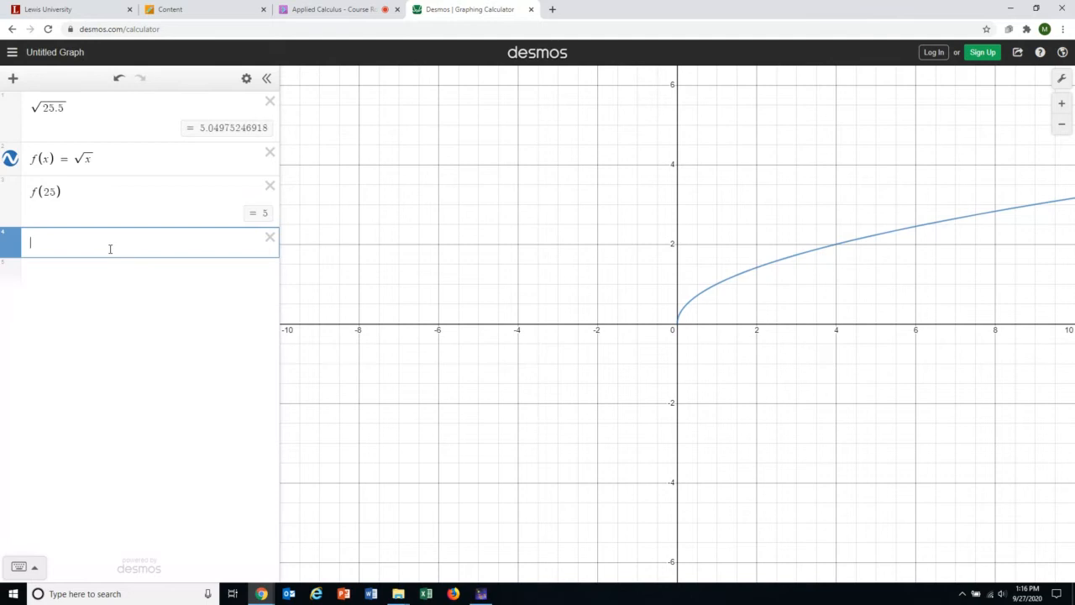
text(f'(x)
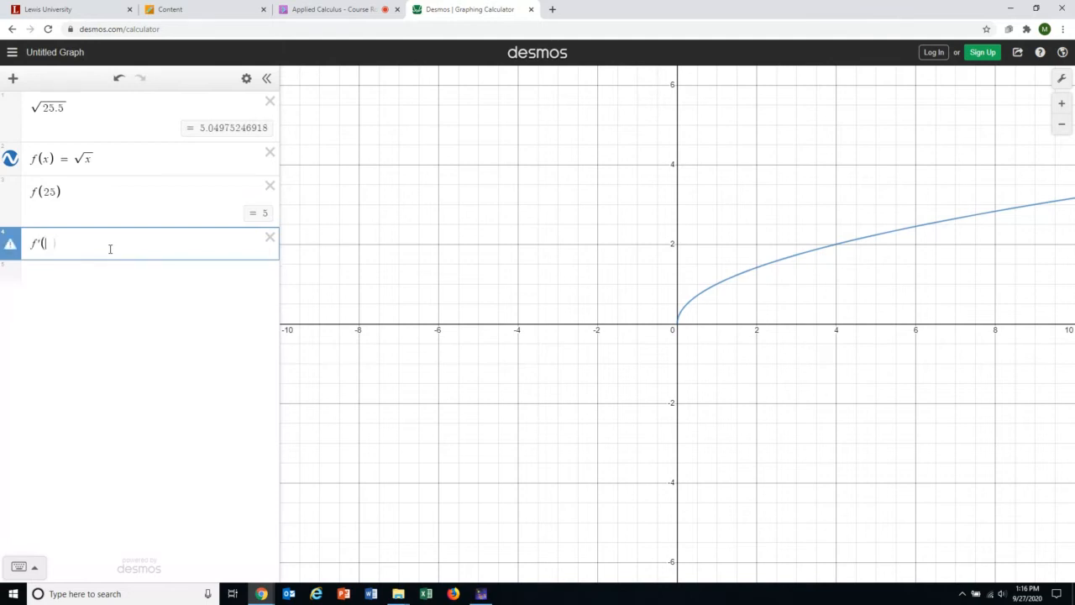
text())
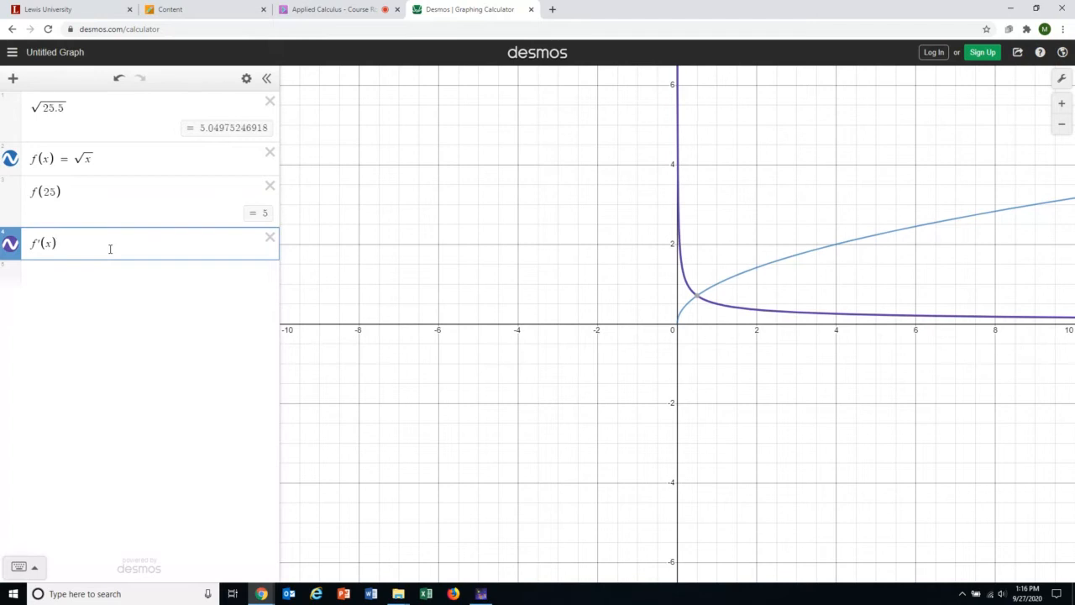
key(BackSpace)
key(BackSpace)
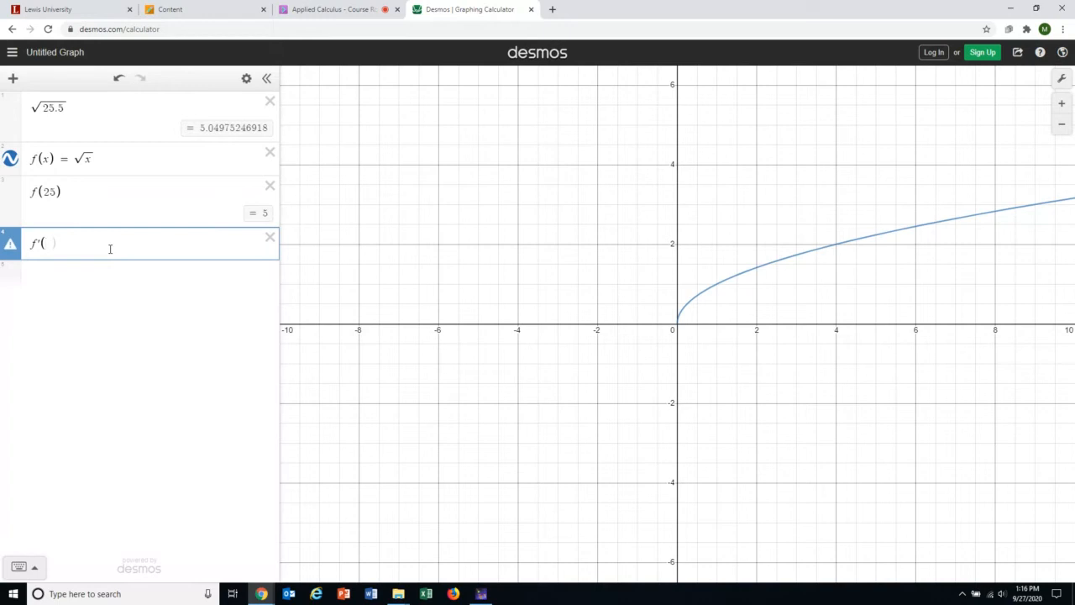
text(25))
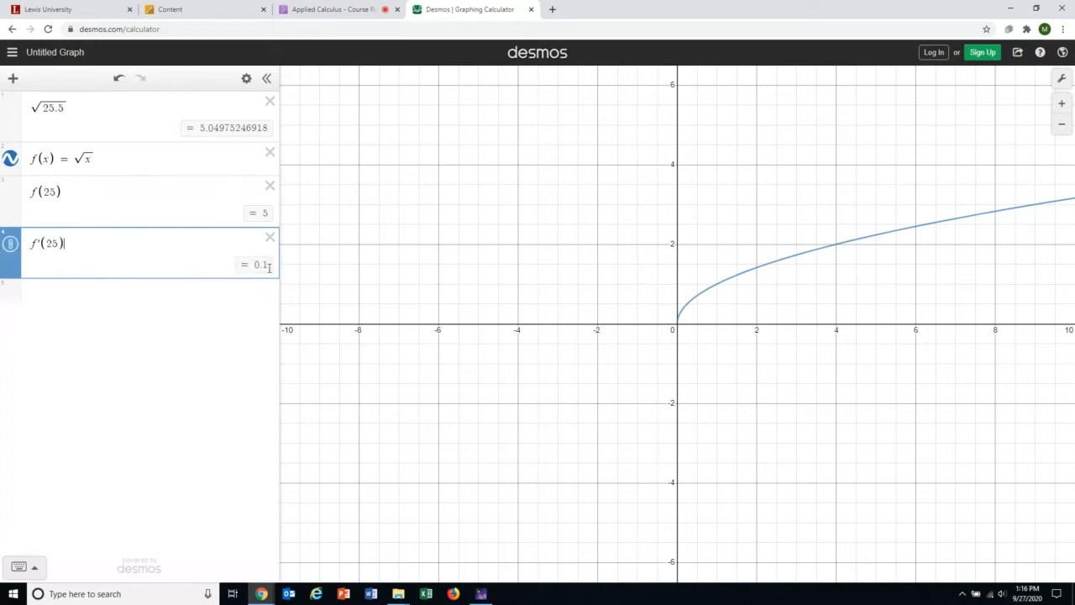
click(183, 296)
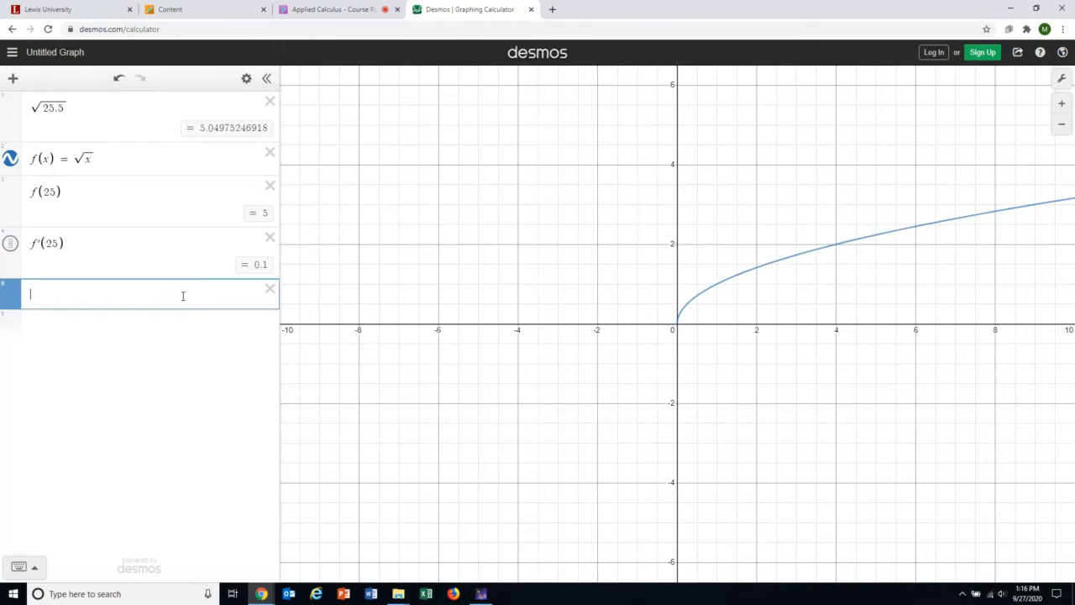
Enter L(x)=f'(25)*(x-25)+f(25) in row 5 as the linearization.
text(L()
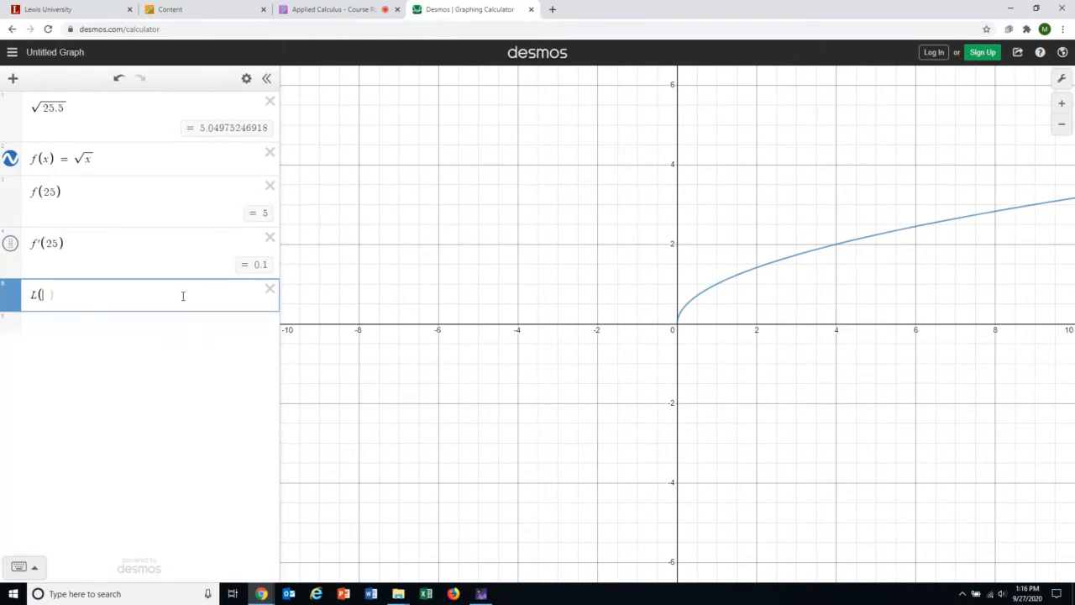
text(x)=f'(25))
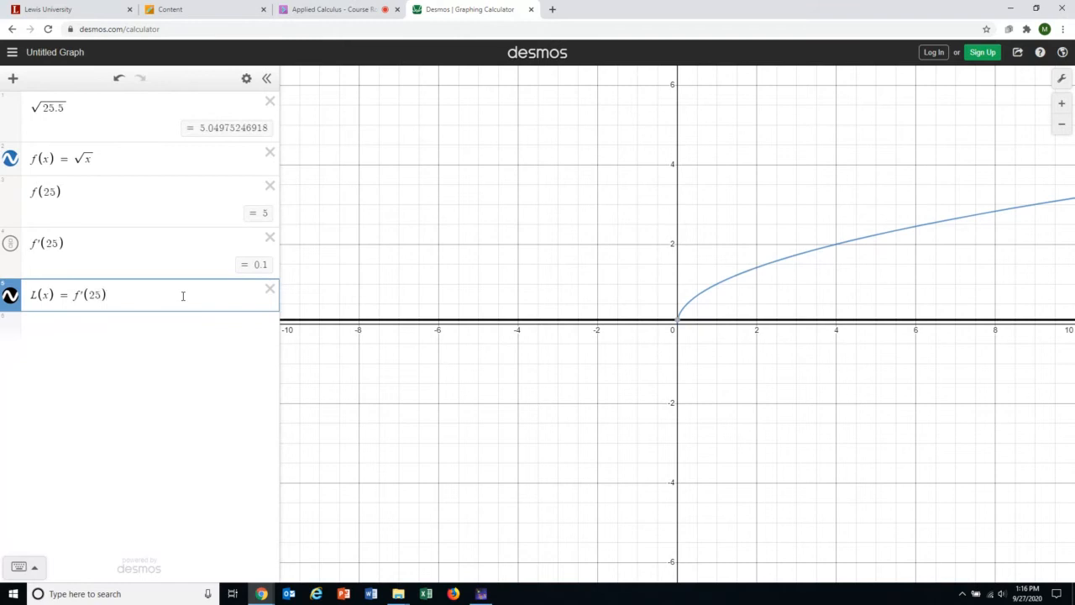
text(*(x)
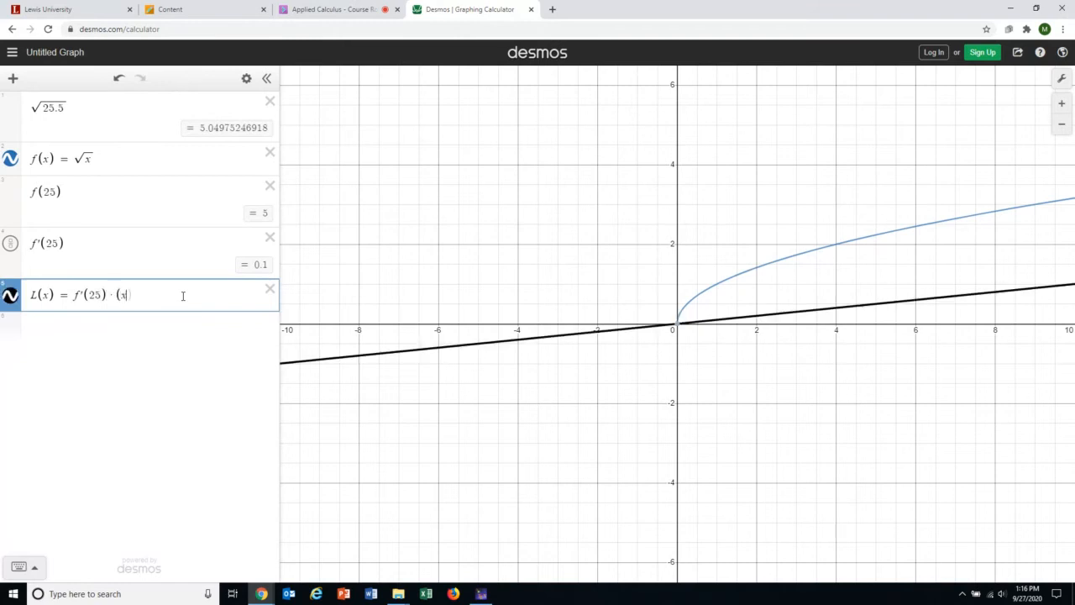
text(-)
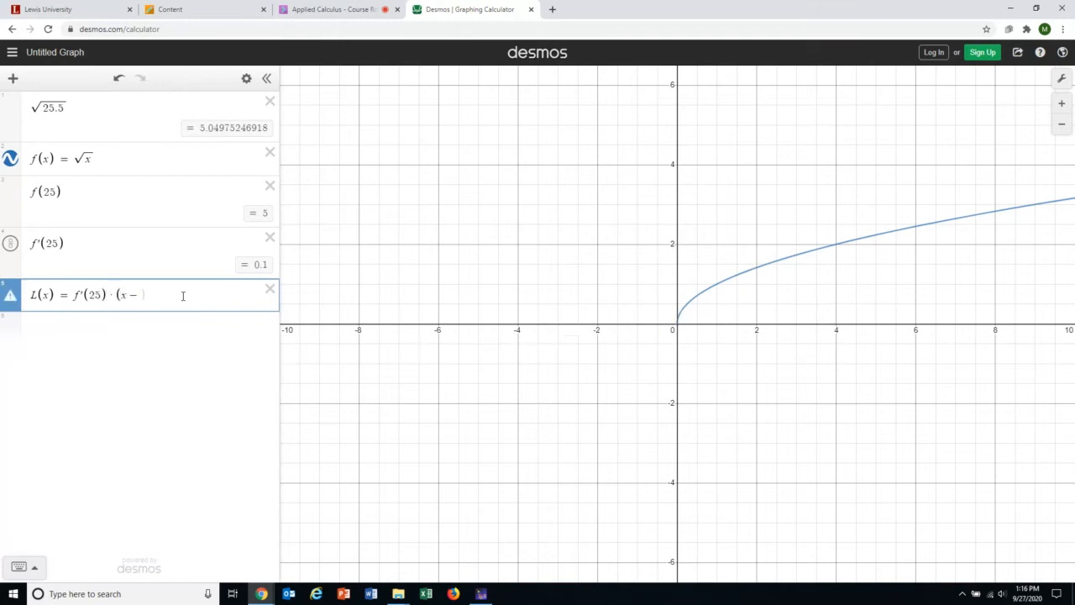
text(25))
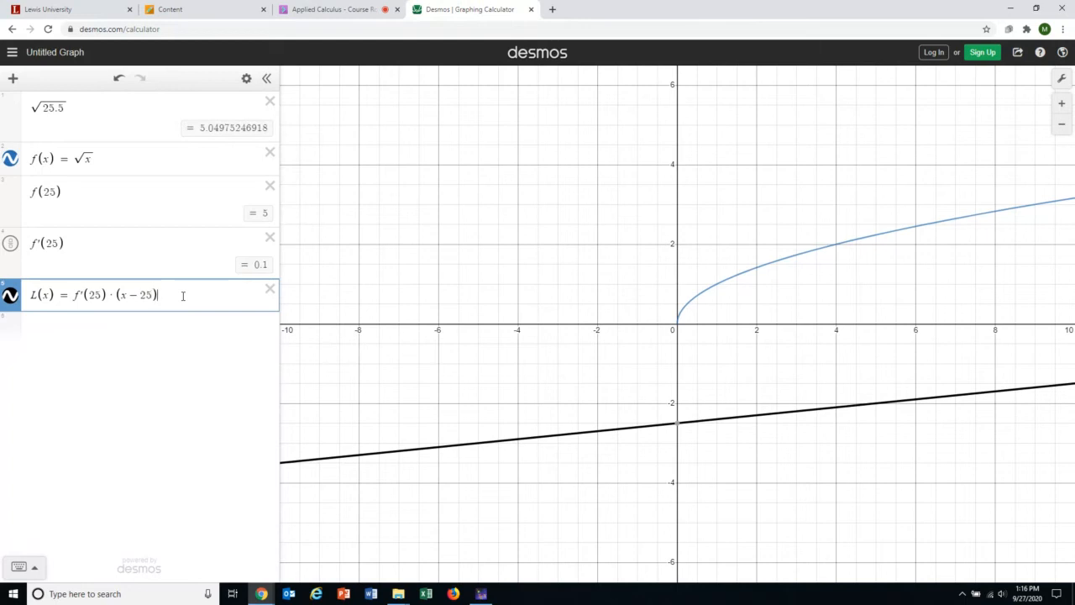
text(+)
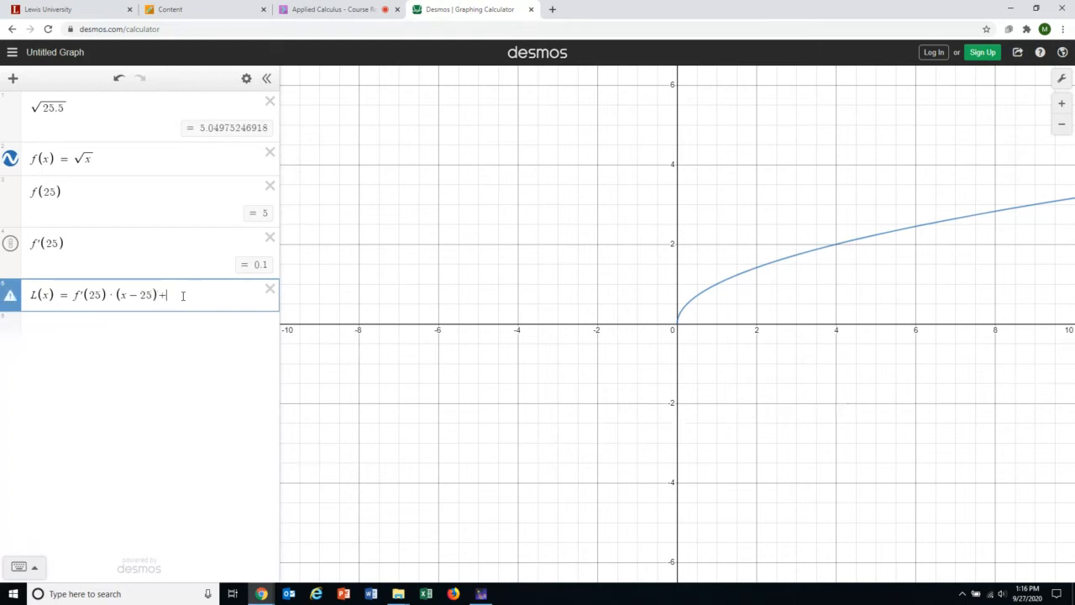
text(f(25))
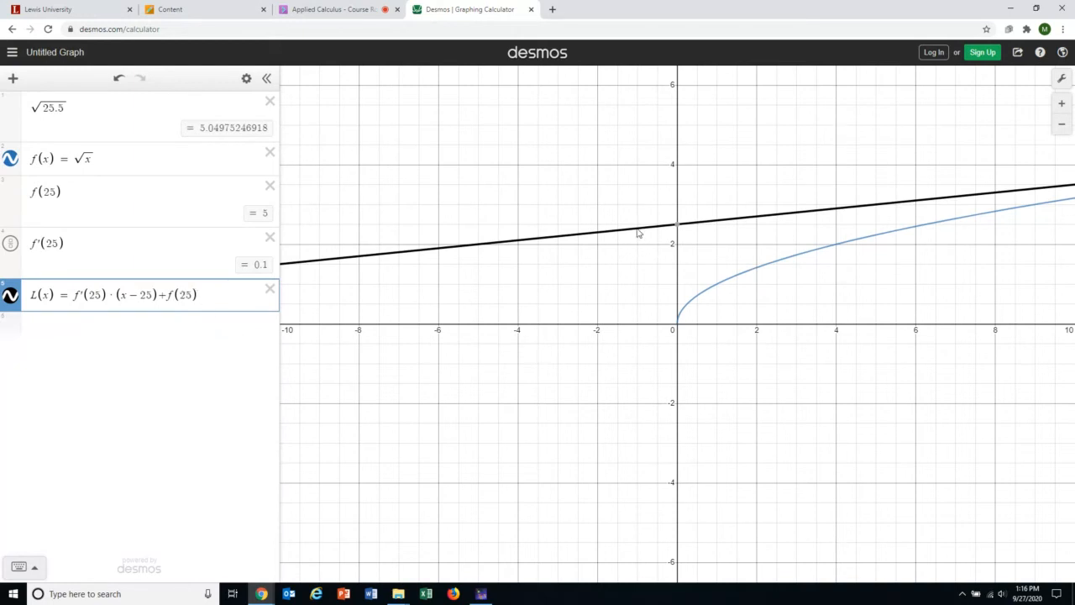
Toggle the L(x) tangent line and the √x curve off and on to confirm both are graphed.
click(11, 300)
click(10, 301)
click(10, 160)
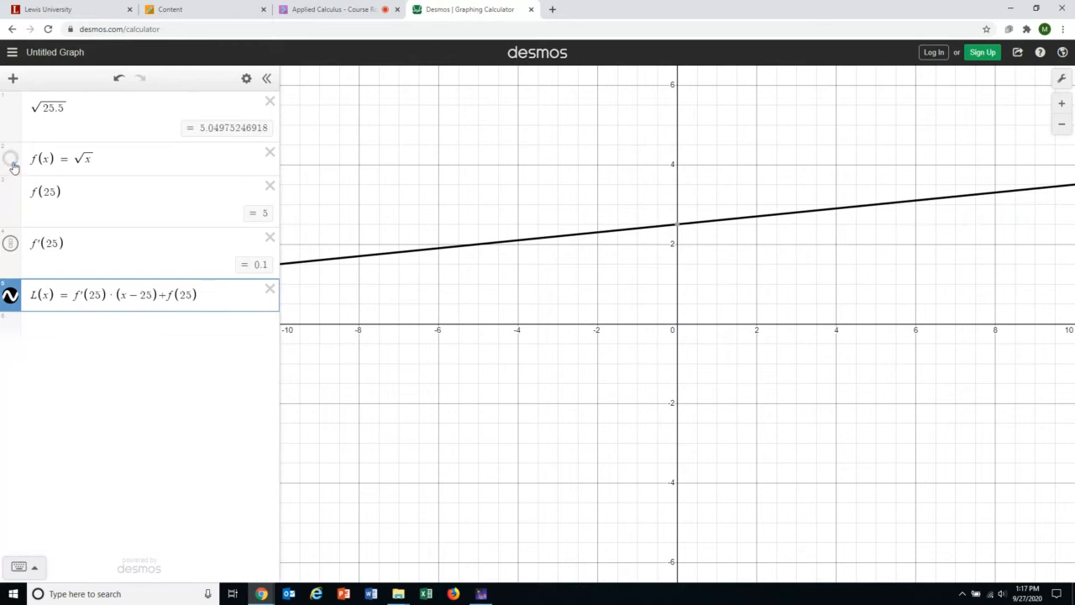
click(10, 159)
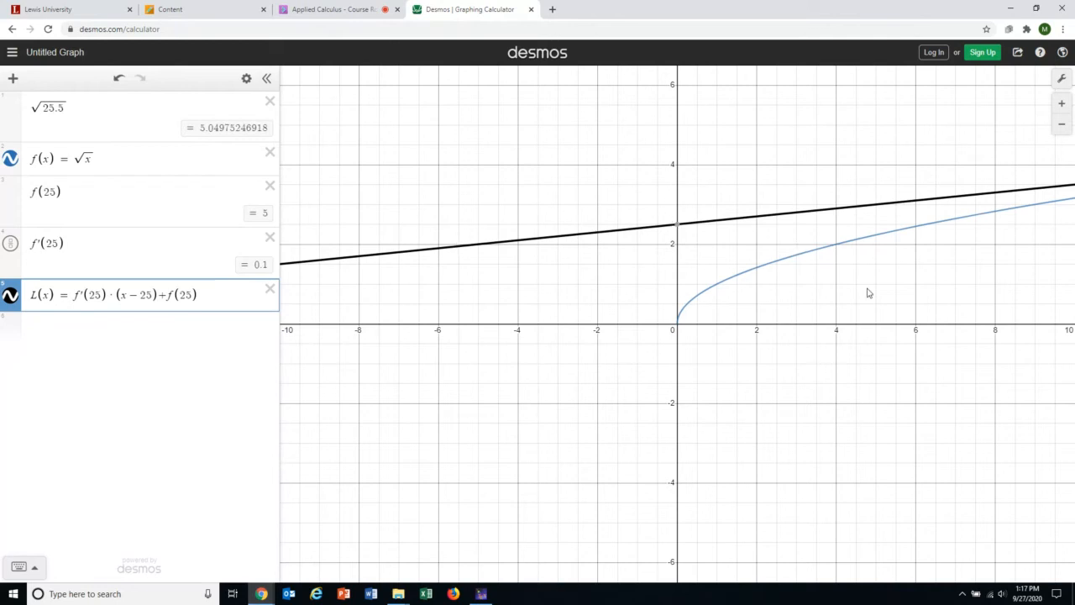
Pan and zoom the graph to frame the region around x = 25.
drag(868, 294, 576, 286)
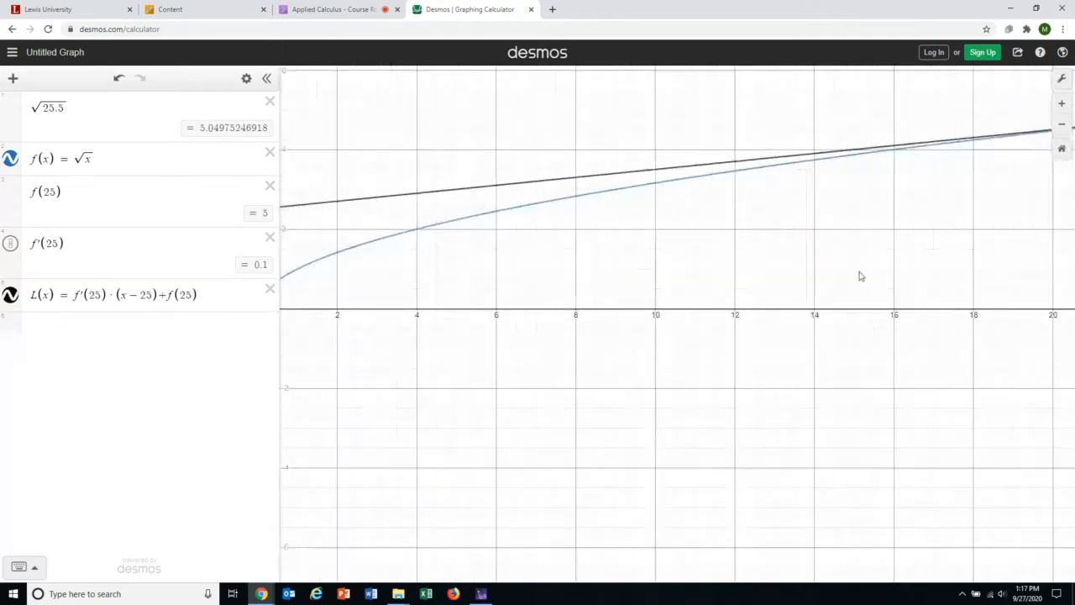
drag(860, 277, 634, 267)
drag(821, 238, 634, 286)
drag(801, 249, 703, 305)
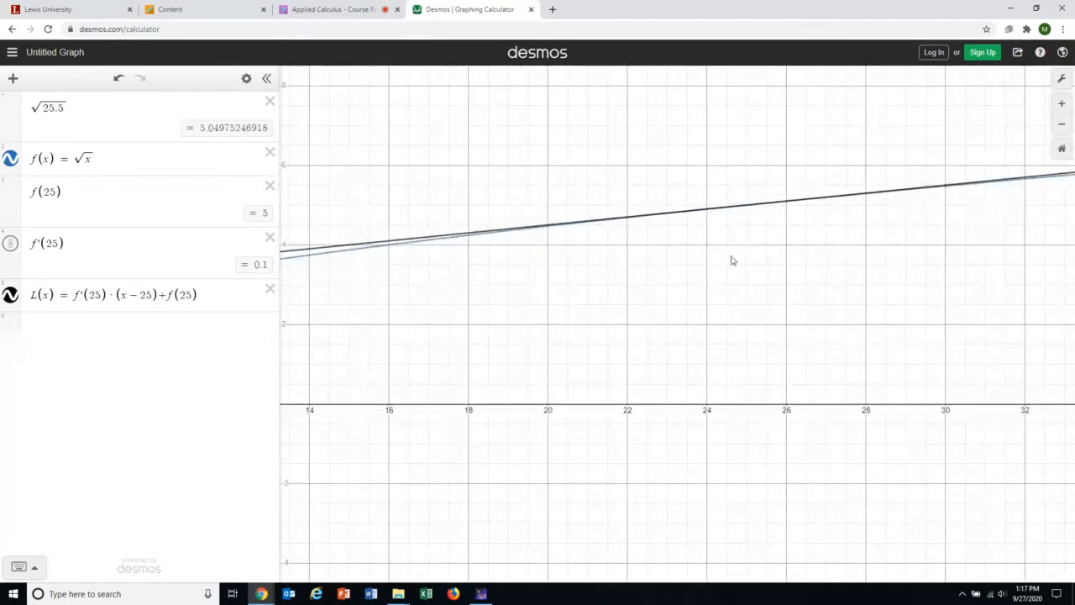
scroll(731, 261, down, 5)
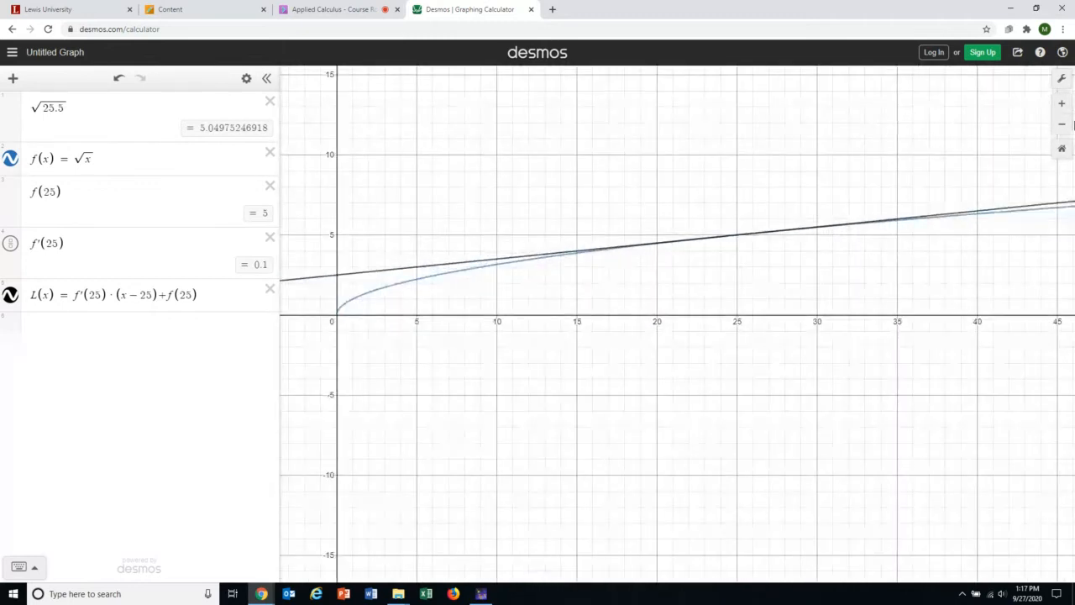
click(1061, 103)
click(1061, 123)
drag(773, 173, 802, 225)
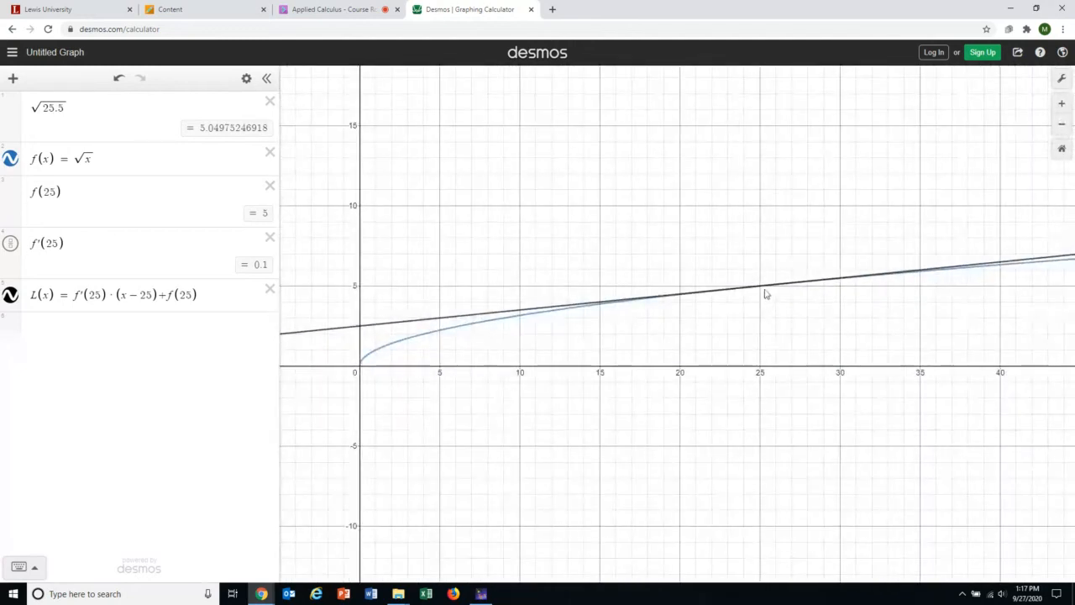
drag(763, 291, 691, 301)
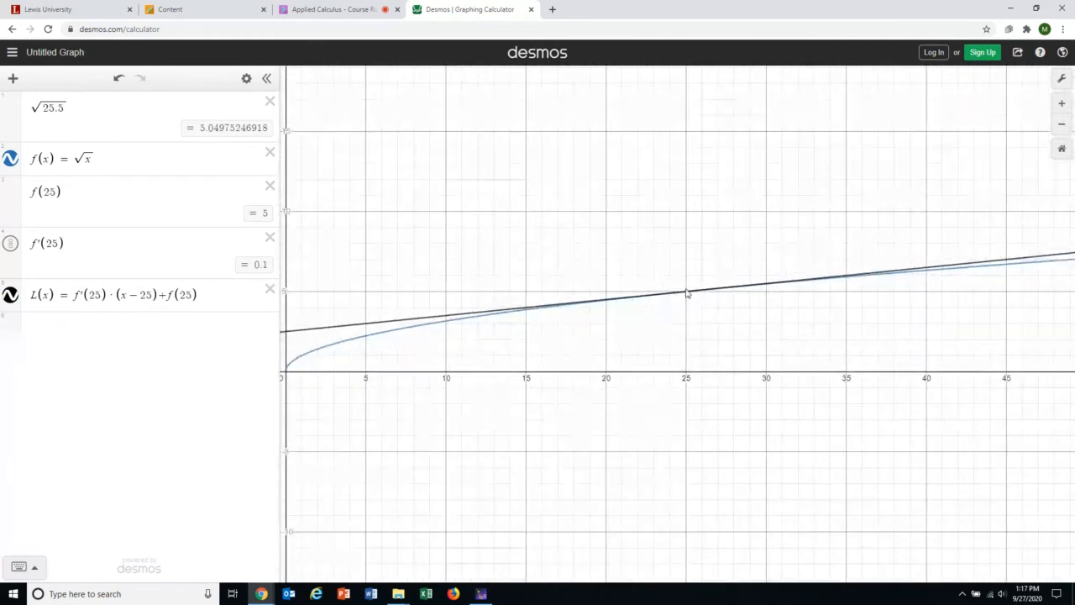
scroll(711, 299, up, 5)
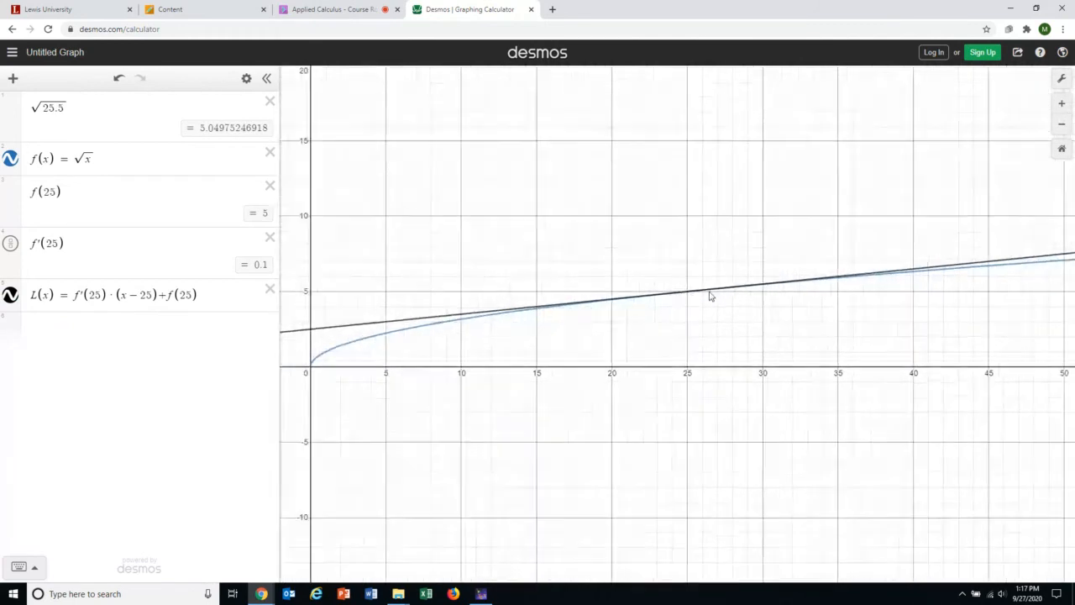
scroll(711, 301, up, 2)
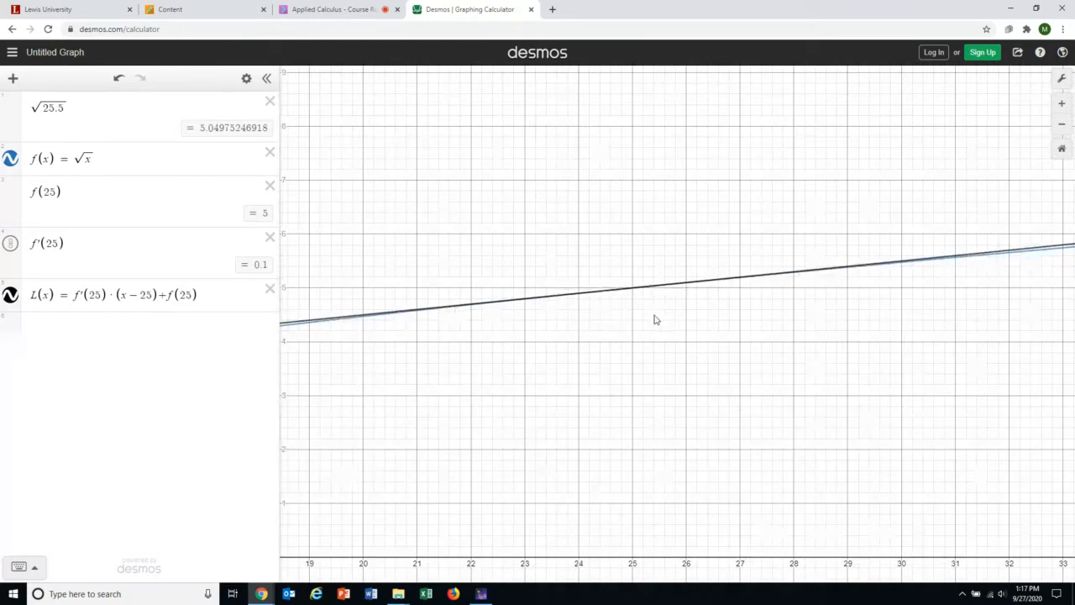
scroll(655, 320, up, 3)
scroll(655, 319, up, 3)
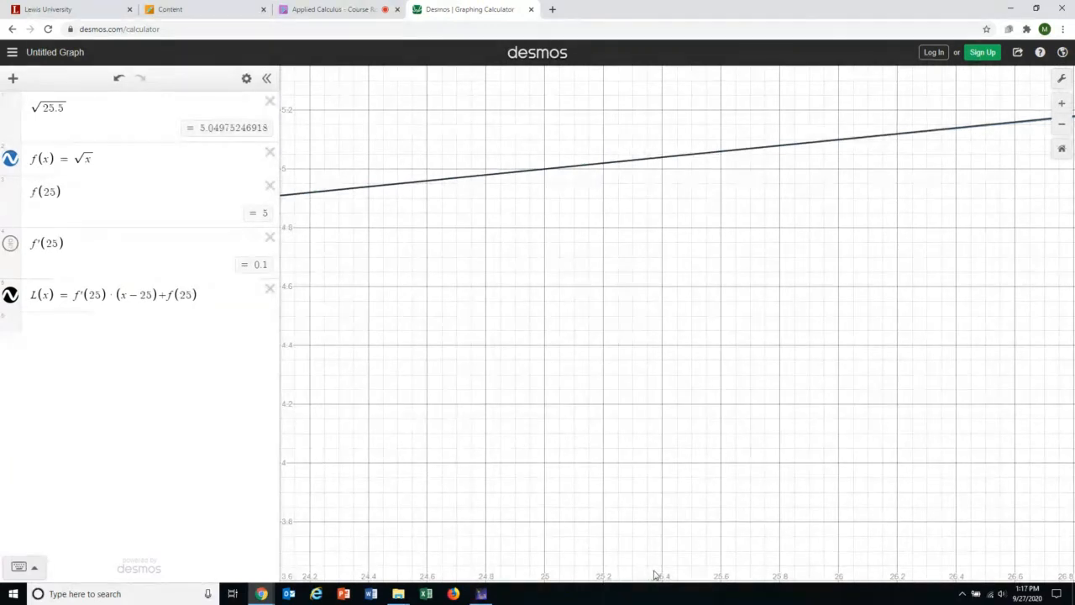
scroll(690, 558, down, 1)
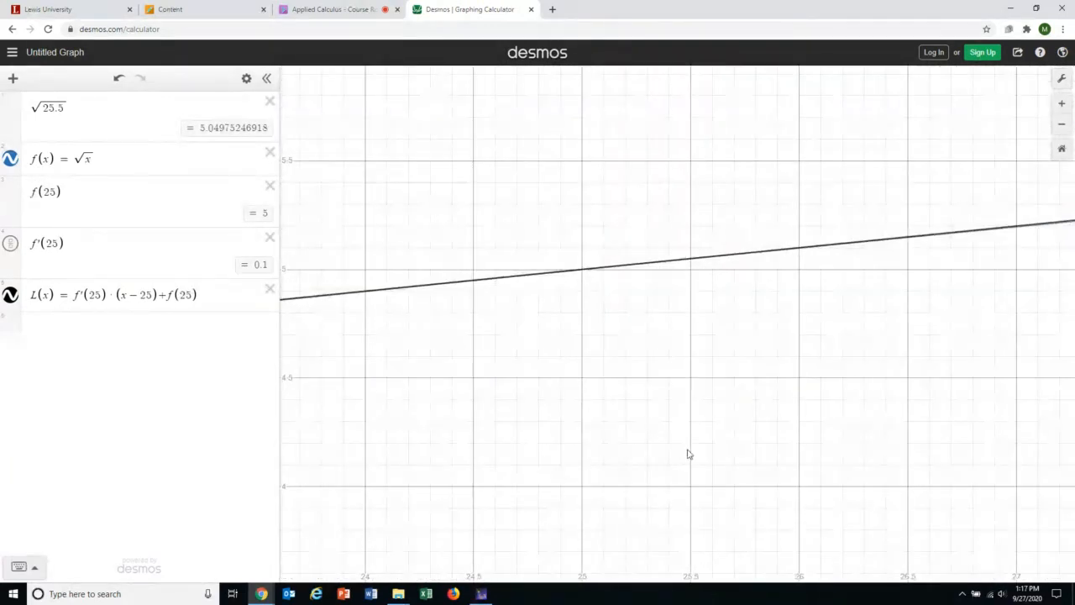
Trace the tangent line near 25.5 and pin the tangency point (25, 5).
click(693, 263)
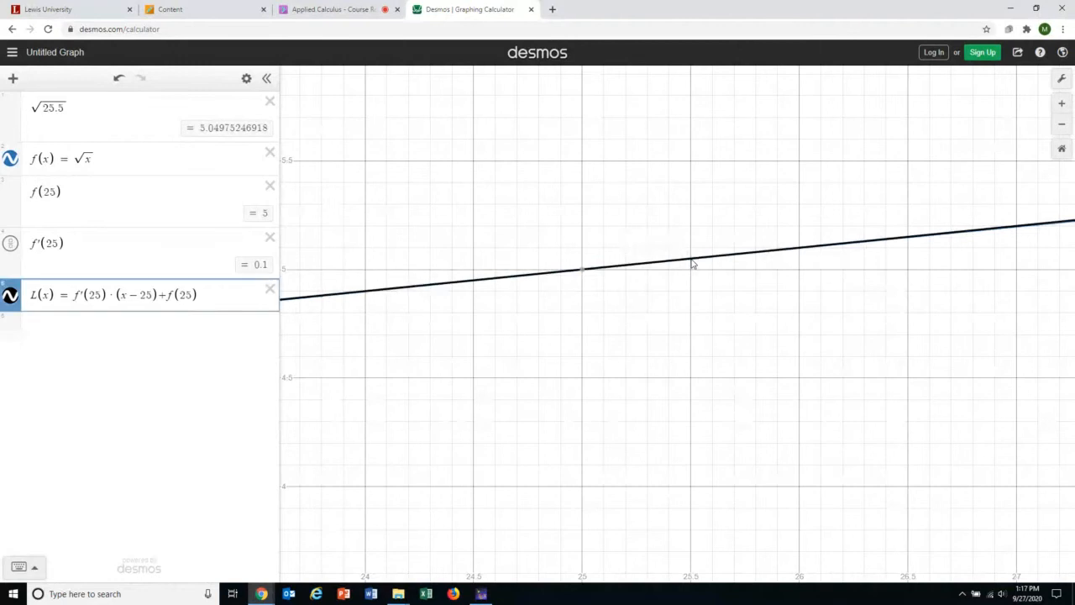
drag(693, 262, 684, 262)
click(12, 161)
click(11, 160)
click(10, 295)
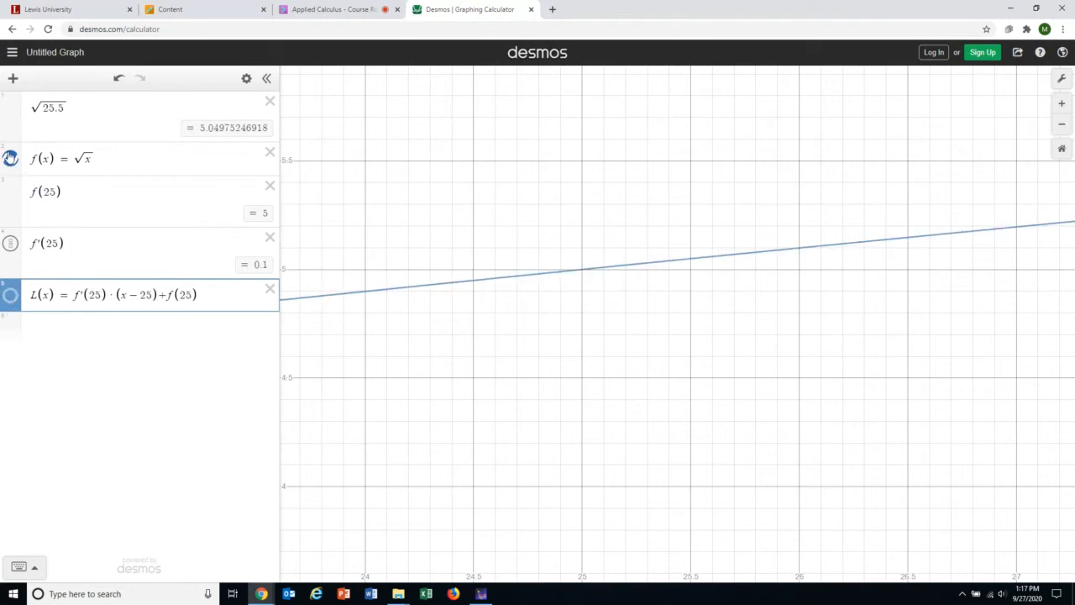
click(8, 297)
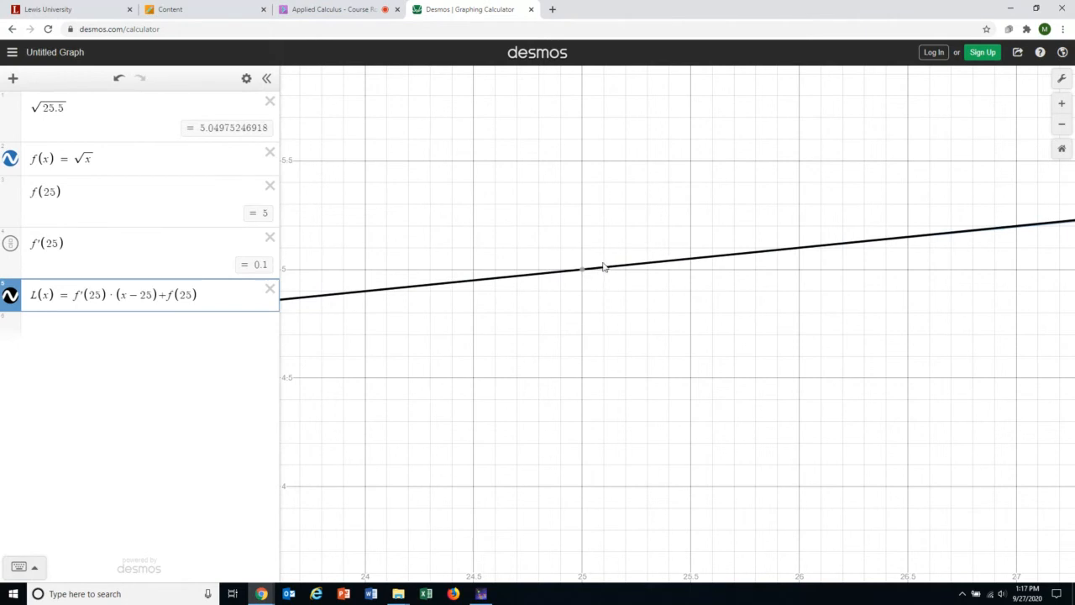
mouse_move(585, 275)
click(583, 272)
Zoom back out and shift the view so the origin is visible.
scroll(583, 276, down, 8)
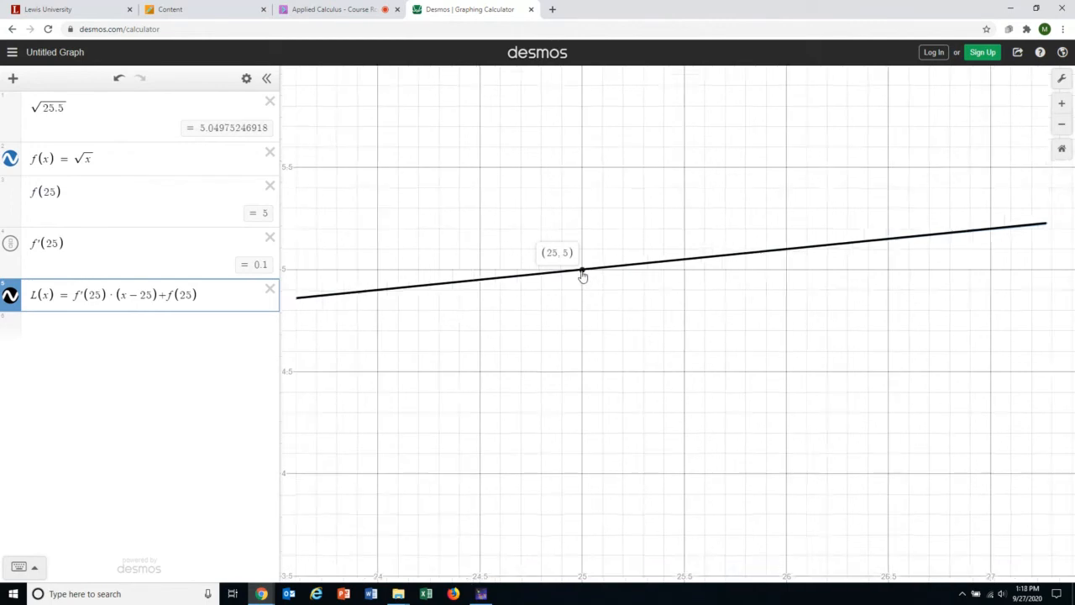
scroll(581, 276, down, 3)
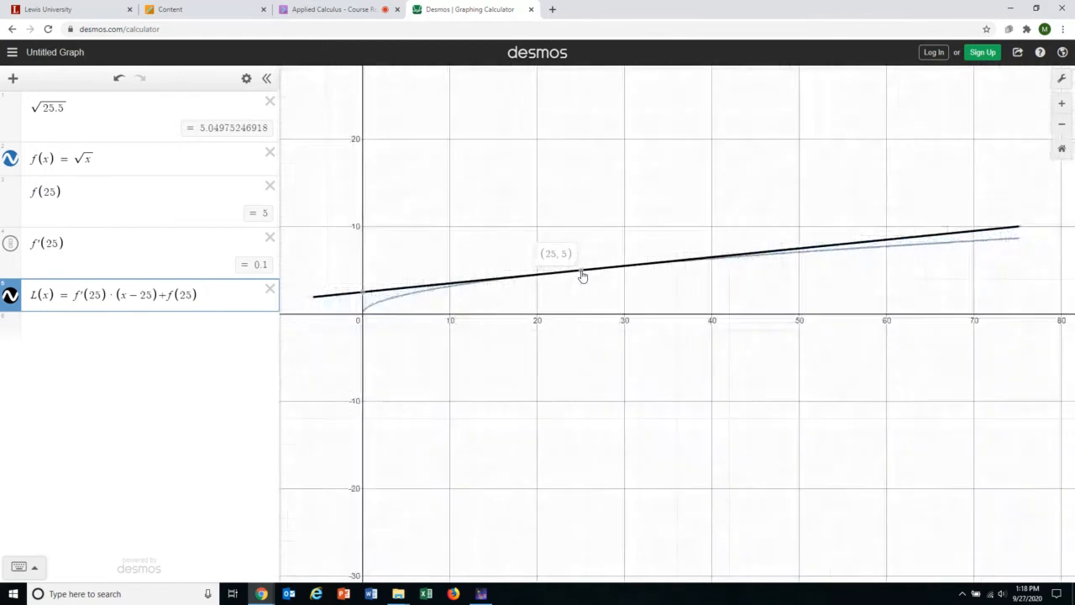
scroll(495, 289, up, 4)
scroll(495, 289, up, 2)
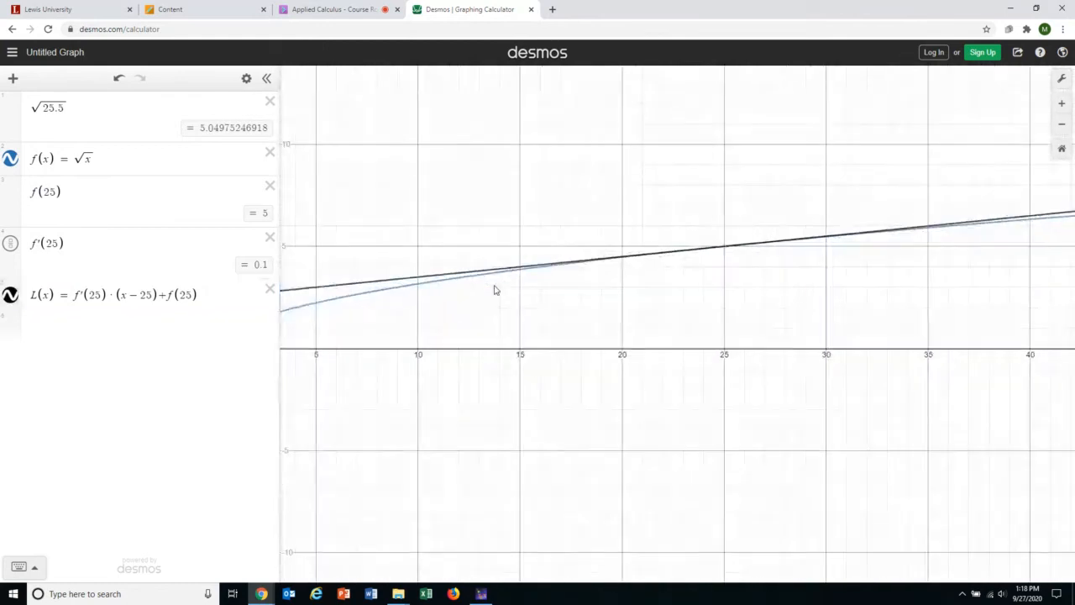
drag(495, 290, 664, 319)
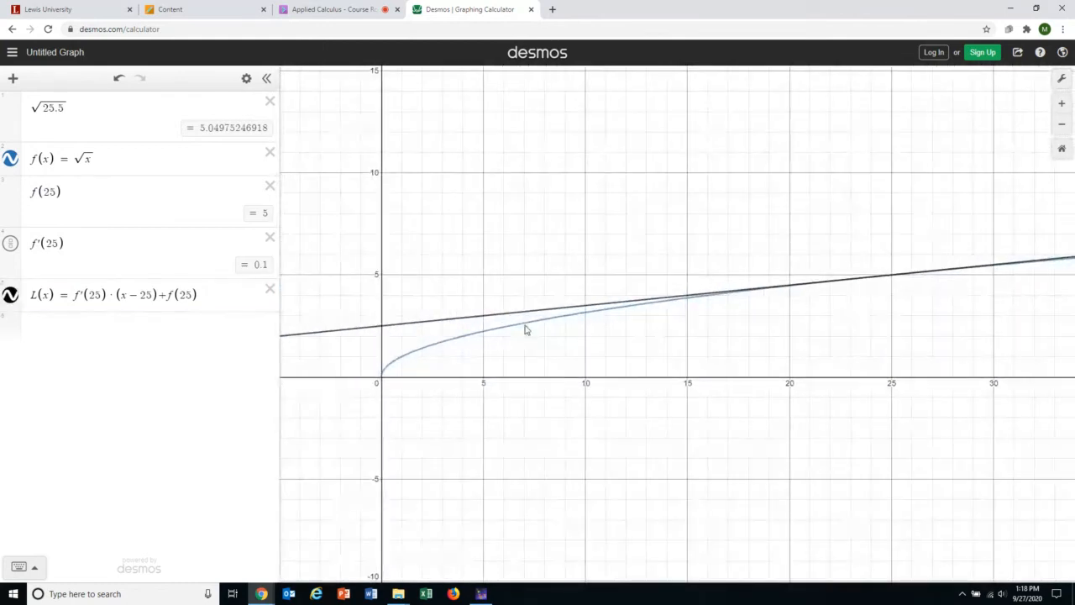
Add rows L(25.5), giving 5.05, and L(25.5)−√(25.5), giving 0.000247530818961, then a new row.
click(119, 330)
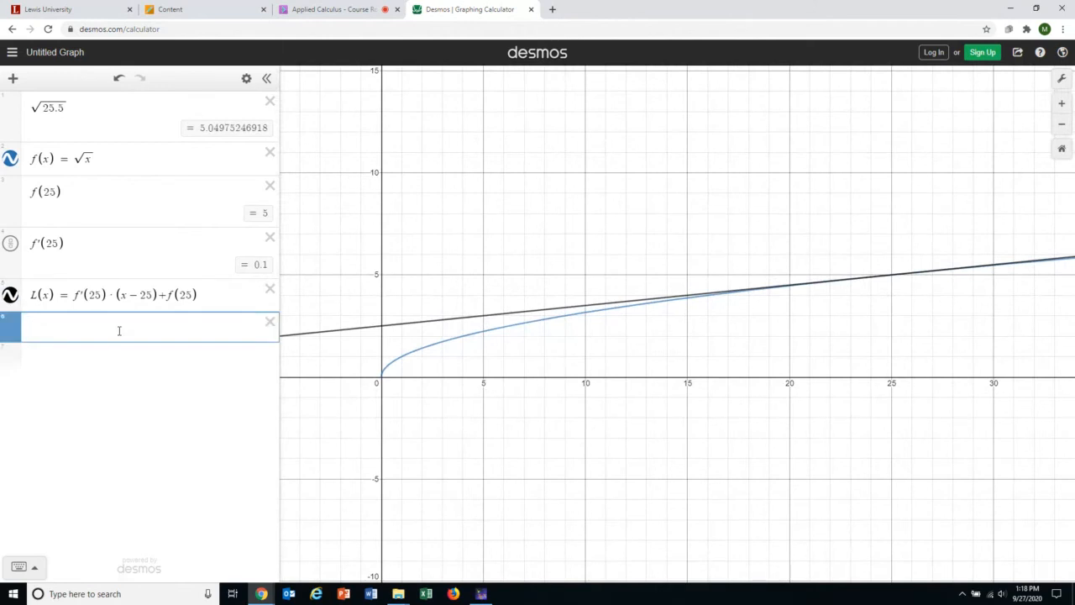
text(L()
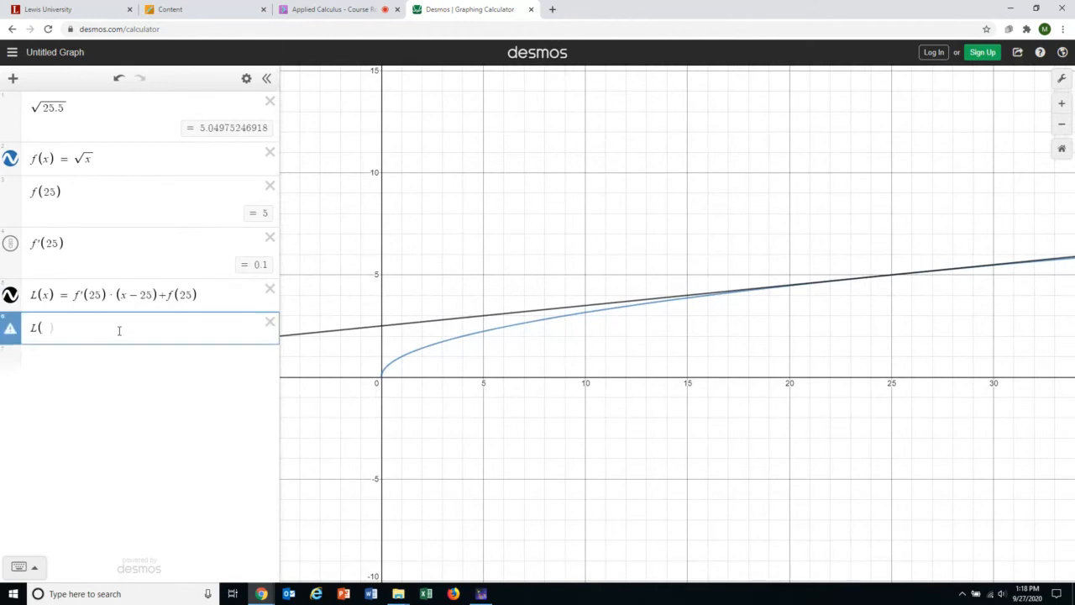
text(25.5))
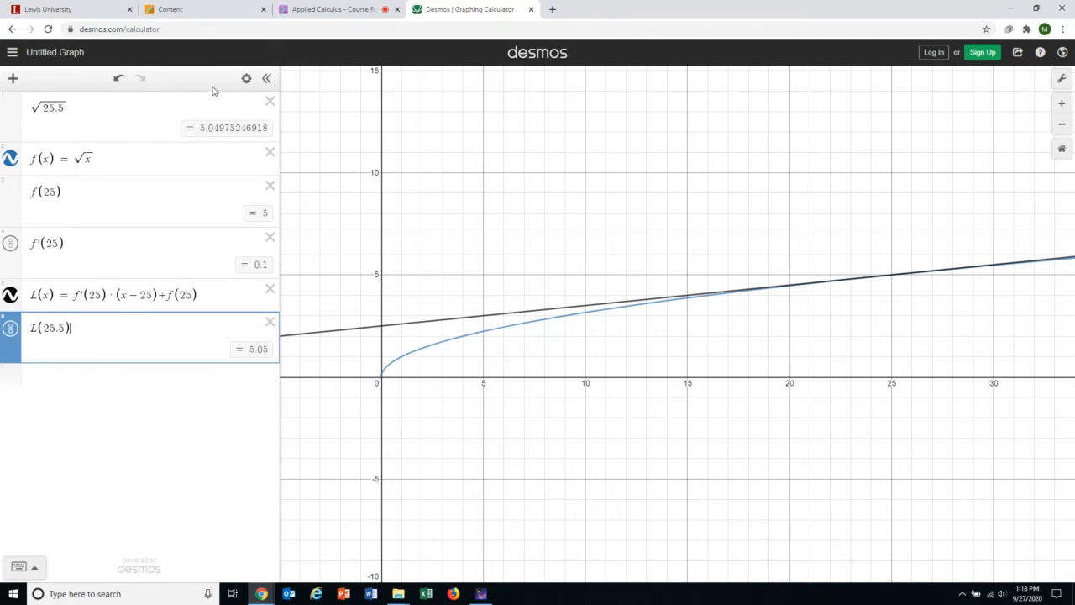
click(83, 385)
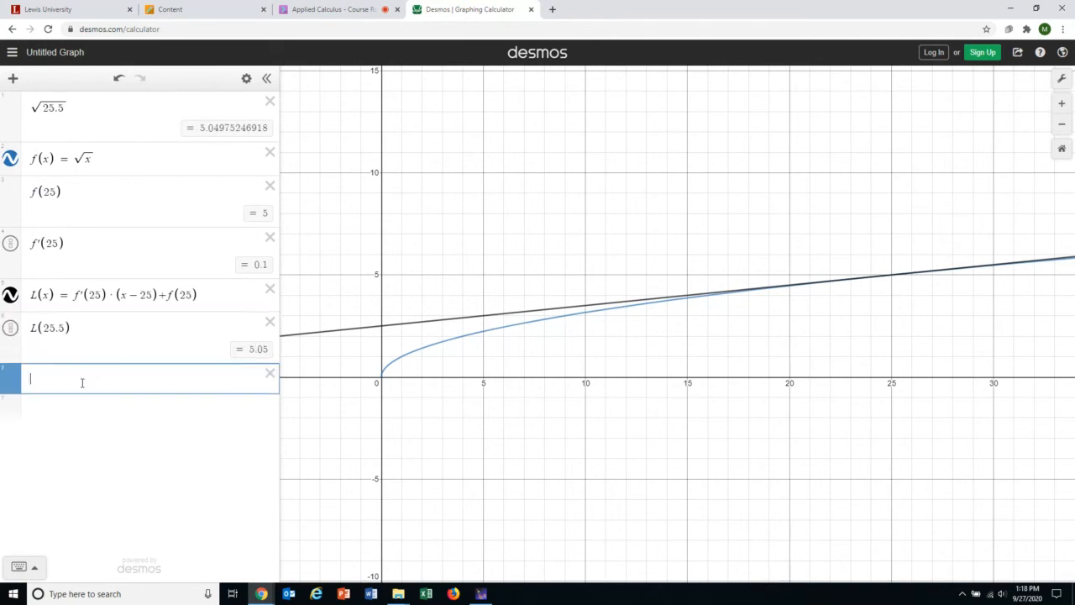
text(L(25.5)
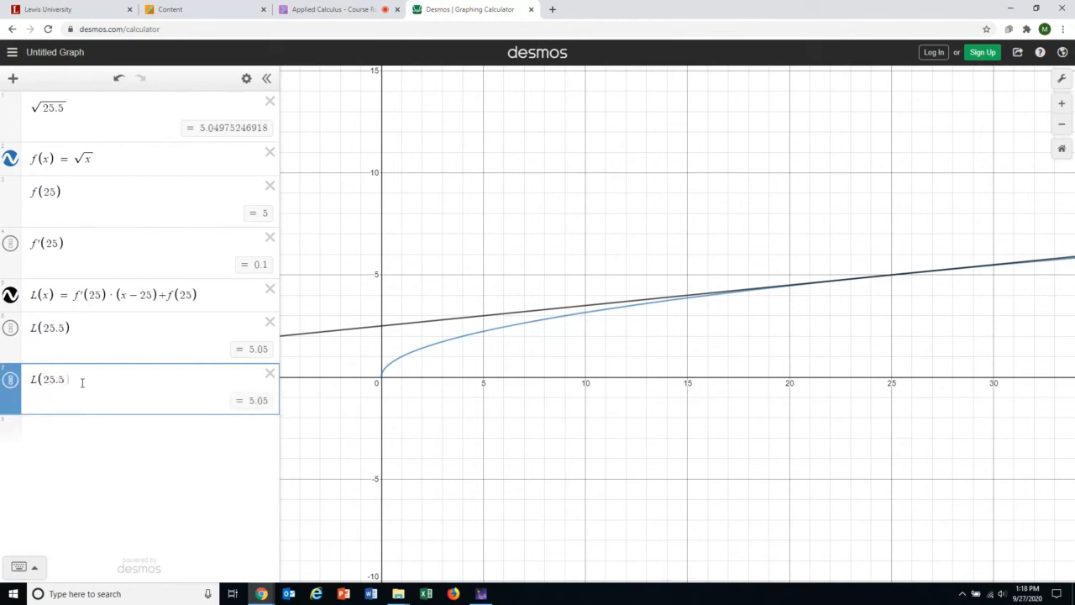
text(-sqrt()
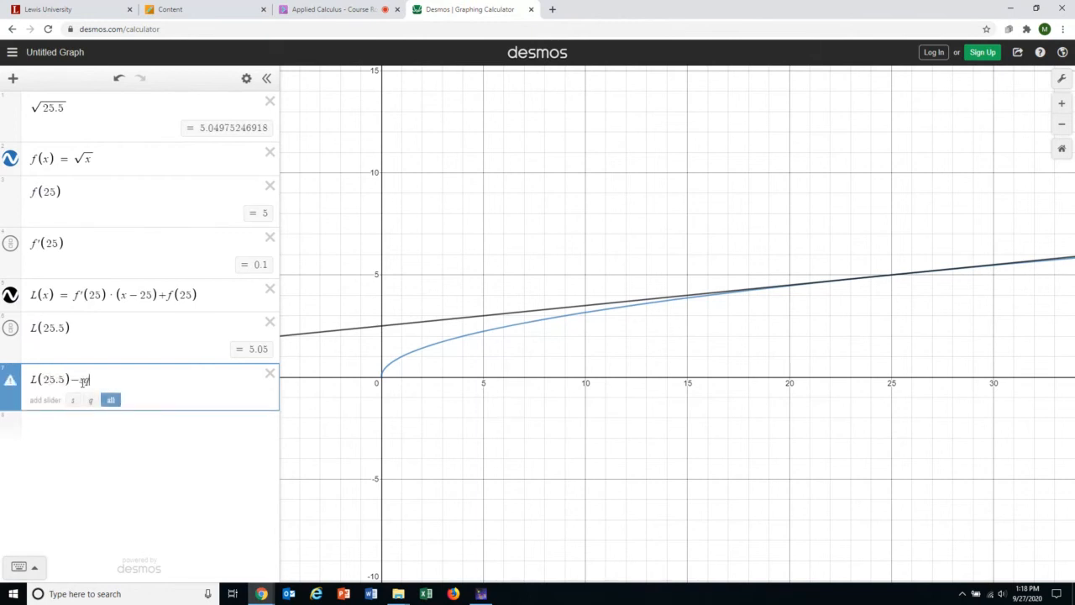
key(BackSpace)
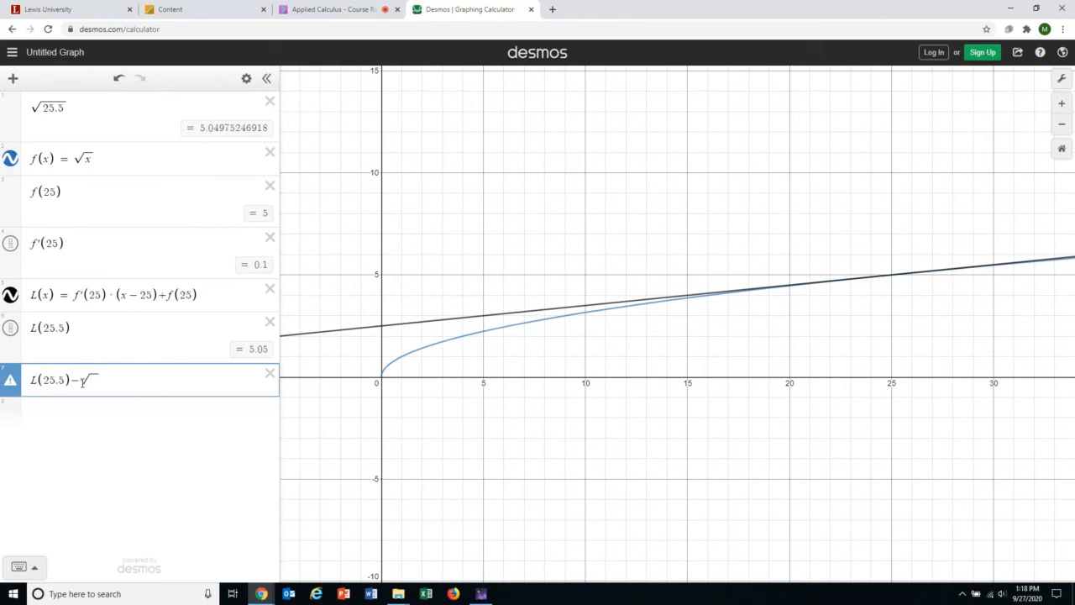
text(25.5)
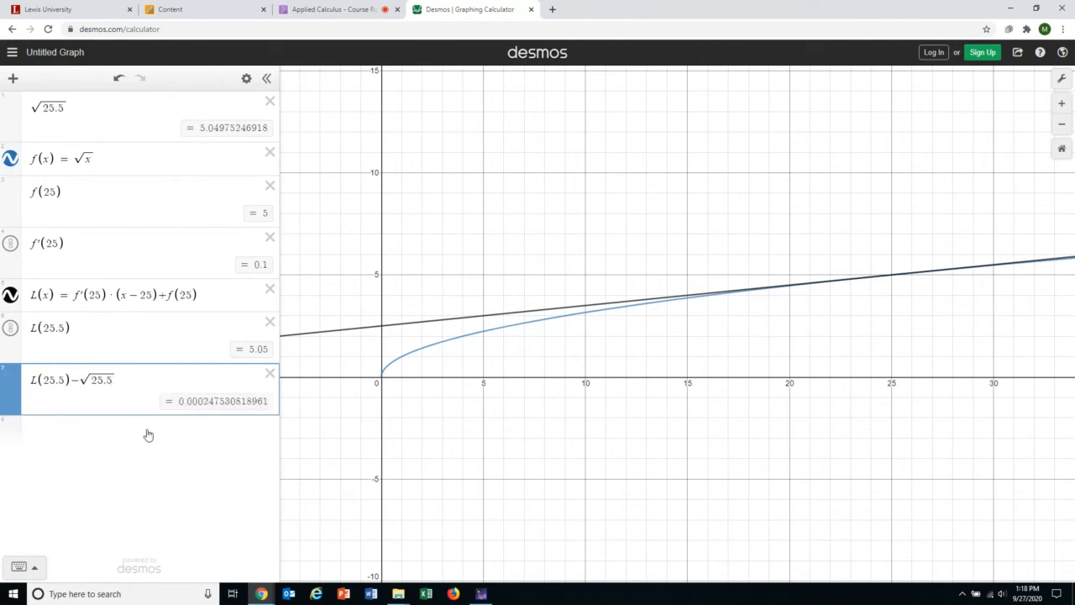
click(149, 438)
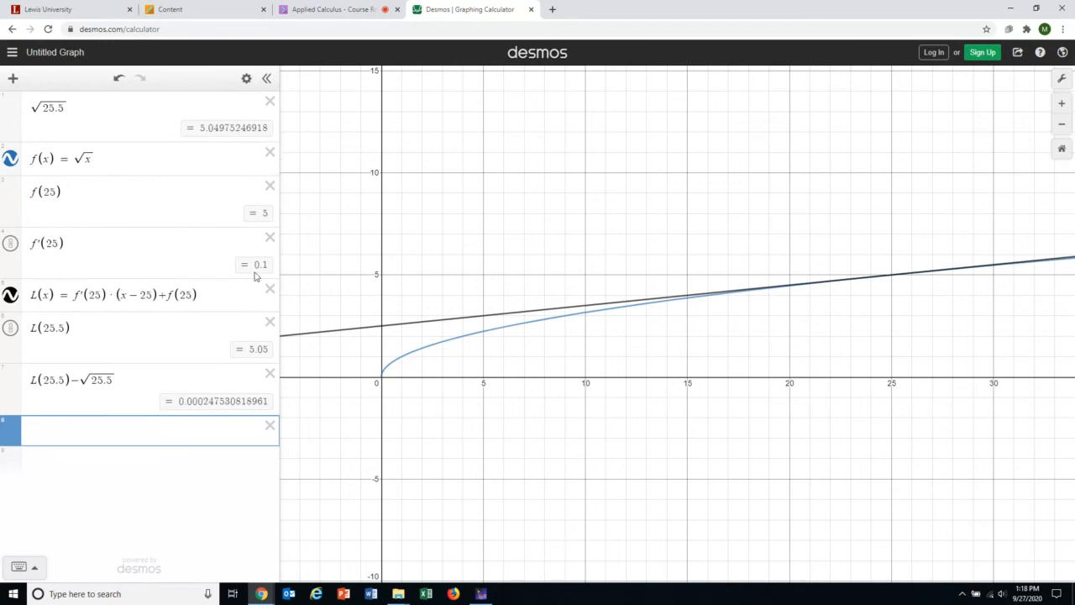
Delete the √25.5, f(25), f'(25), L(25.5) and error rows.
click(270, 102)
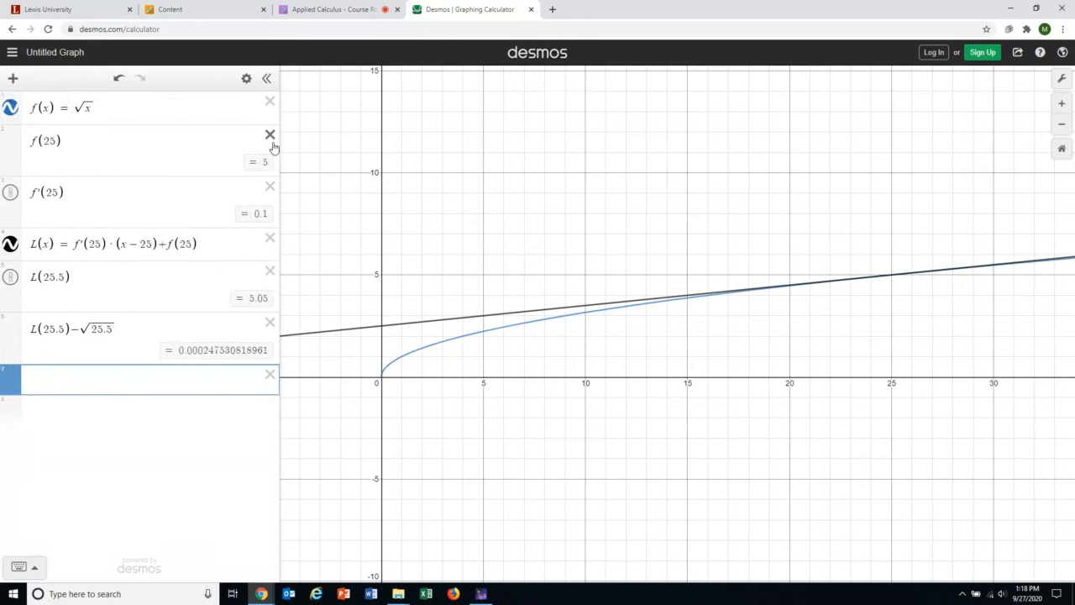
click(271, 137)
click(271, 137)
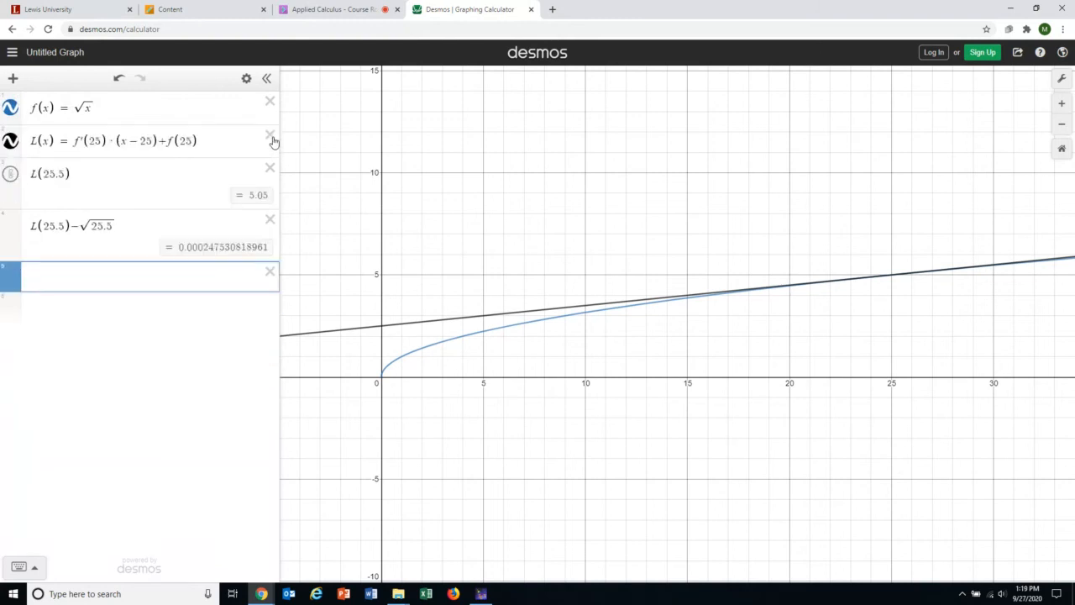
click(270, 168)
click(269, 168)
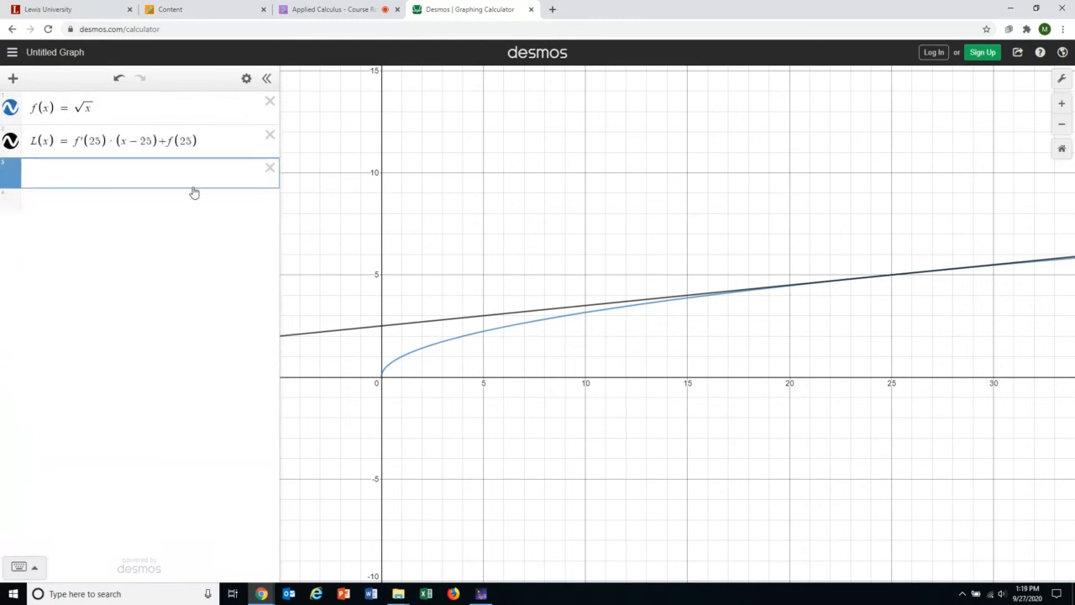
Select the f(x) and L(x) rows, reset to the default view, and open graph settings.
click(99, 108)
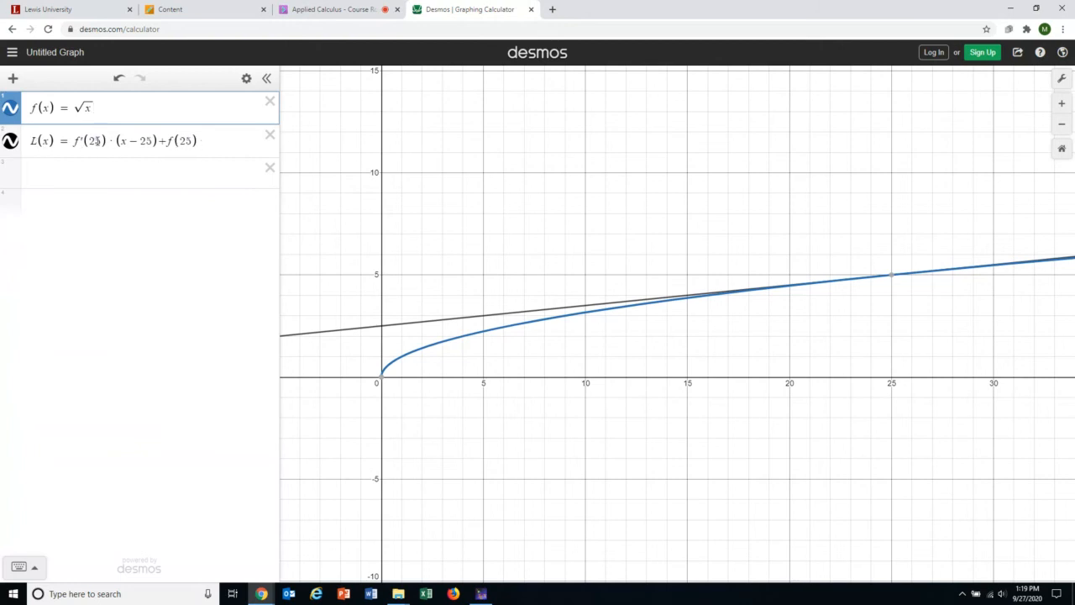
click(99, 140)
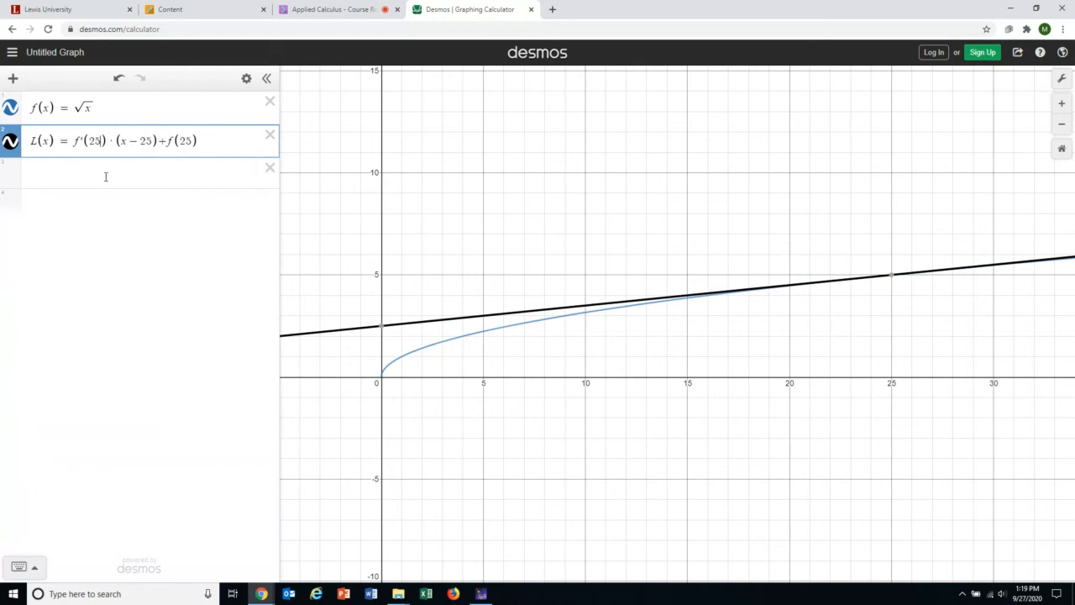
click(1061, 152)
click(1062, 80)
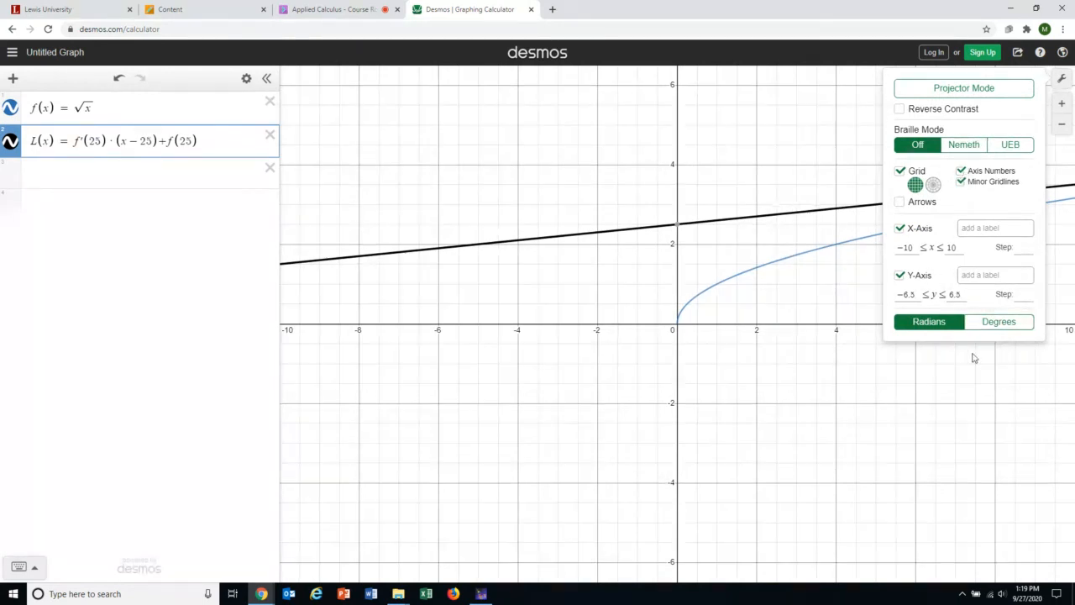
Close the settings, shift the origin left, and redefine f(x) as sin(x).
click(798, 298)
scroll(798, 298, up, 3)
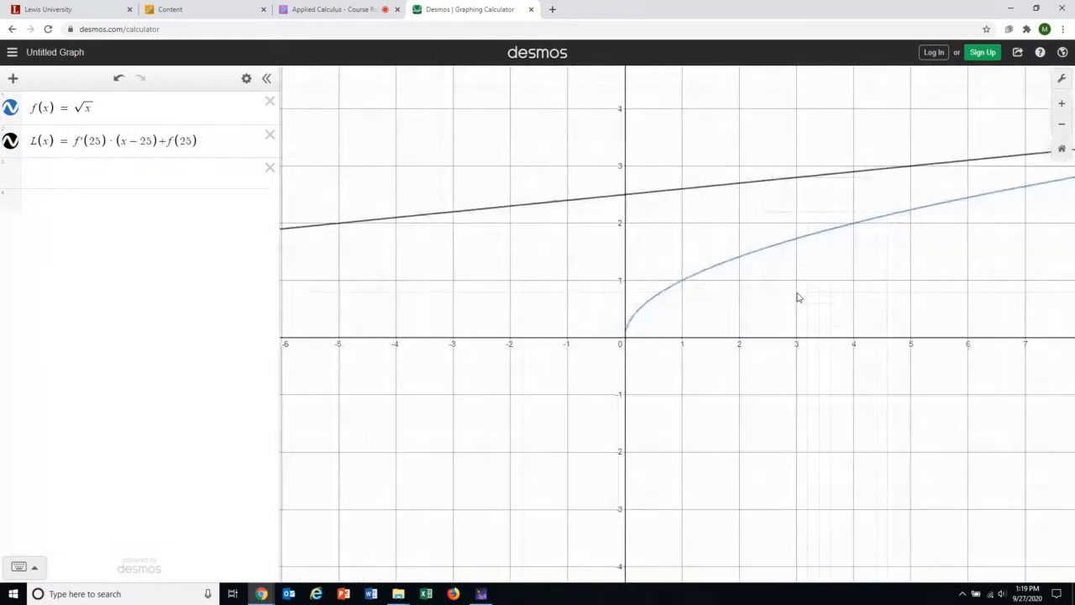
drag(798, 297, 555, 377)
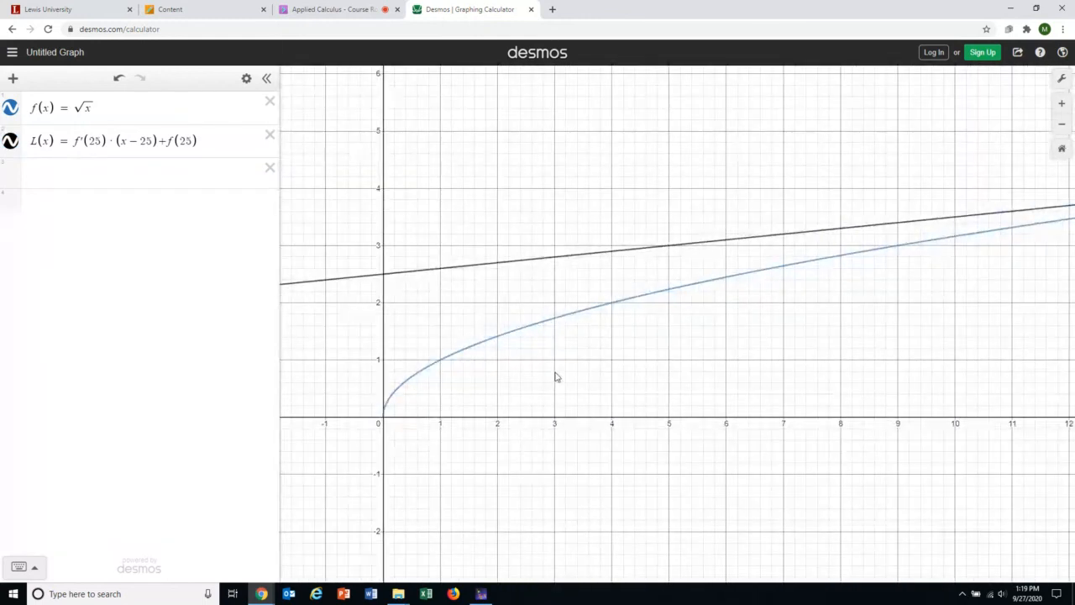
click(157, 106)
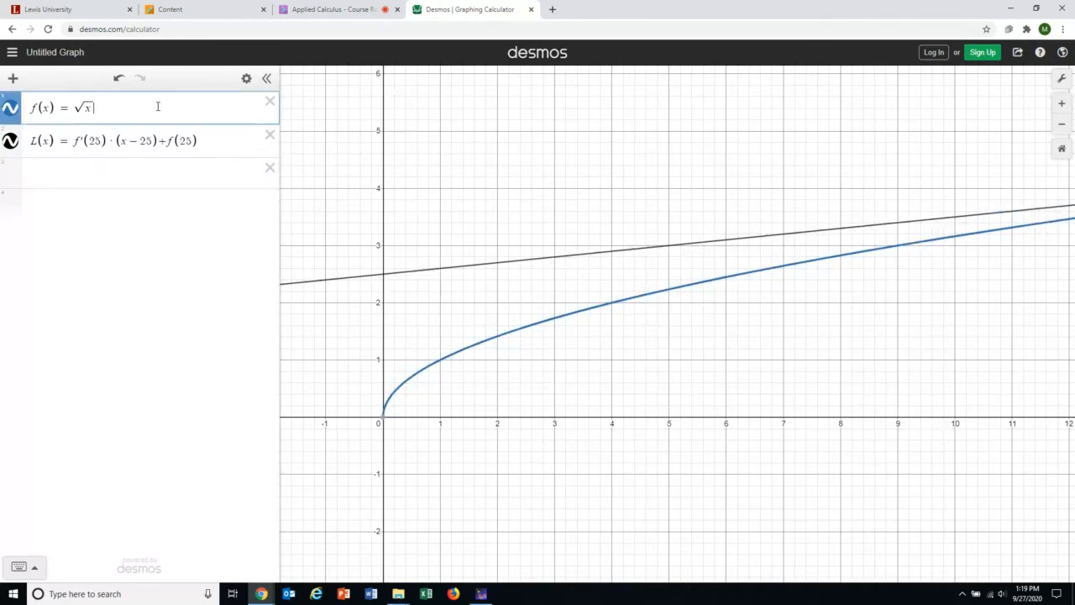
key(BackSpace)
key(BackSpace)
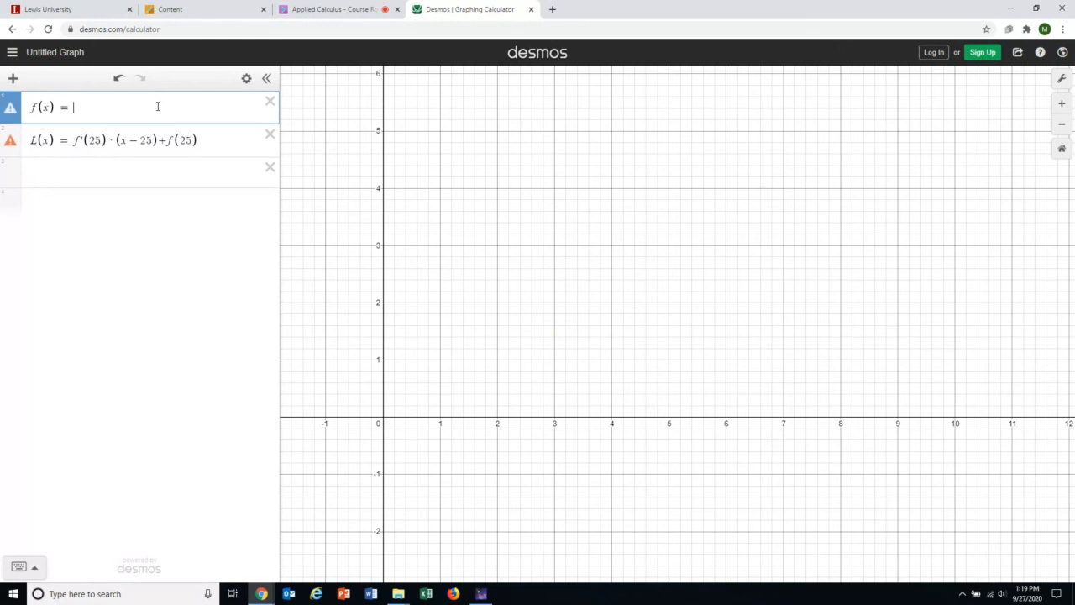
text(sin(x))
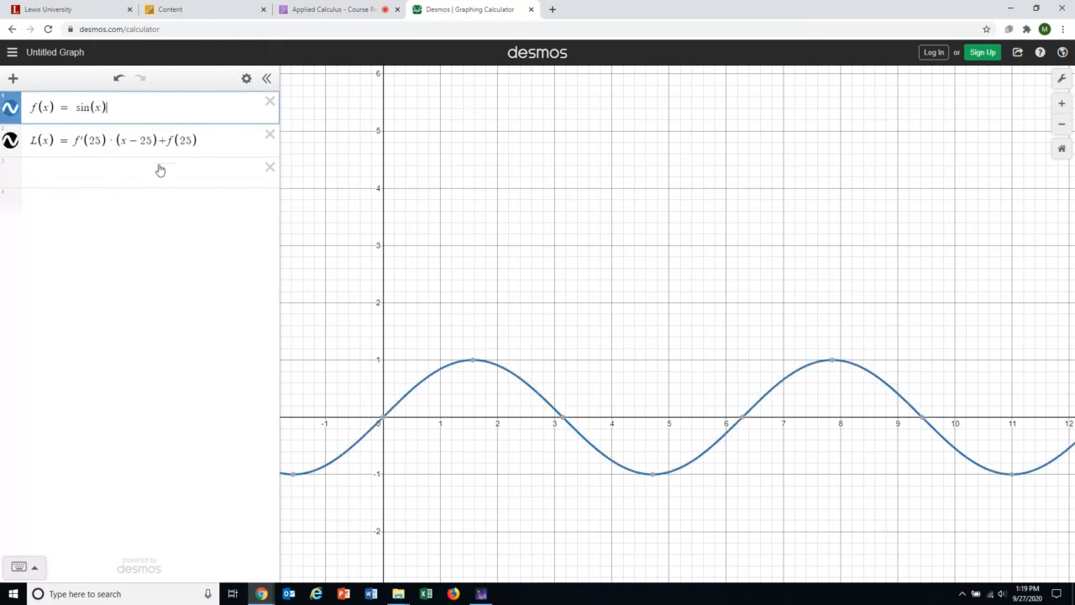
Rewrite L(x) as f'(0)·(x−0)+f(0), replacing each 25 with 0, and show it again.
click(8, 141)
click(104, 140)
key(BackSpace)
key(BackSpace)
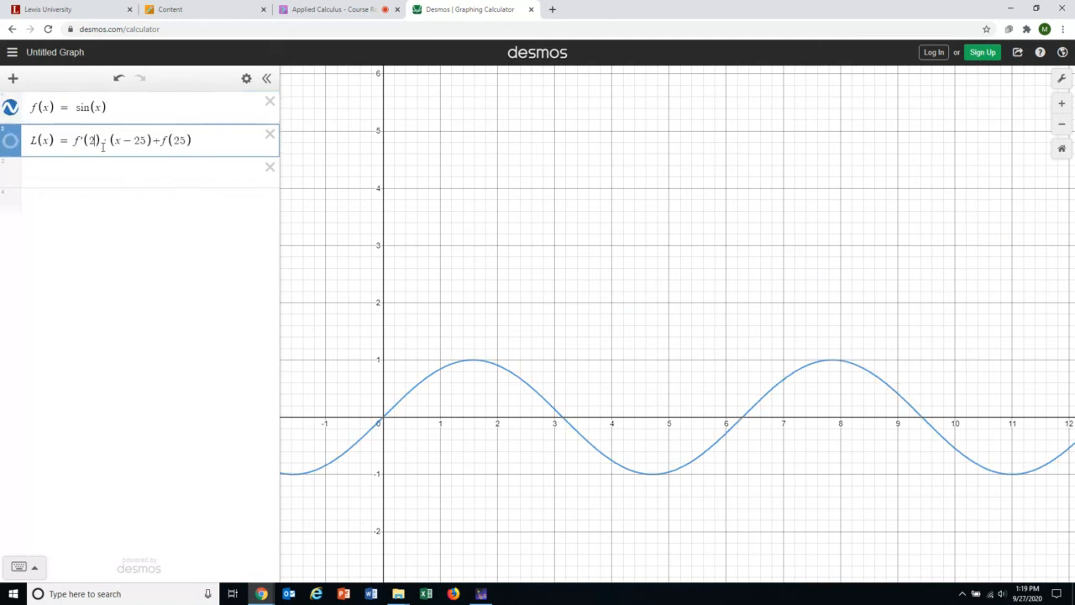
text(0)
click(147, 139)
key(BackSpace)
key(BackSpace)
text(0)
click(179, 141)
key(BackSpace)
key(BackSpace)
text(0)
click(149, 172)
click(10, 140)
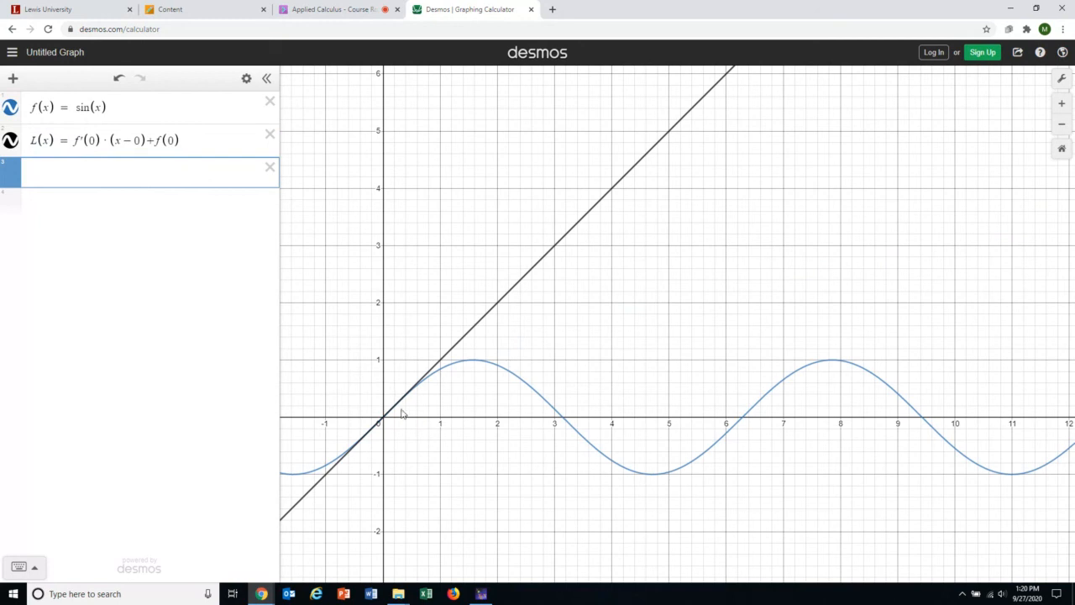
Zoom in near the origin and re-center it to compare L(x) = x with sin(x).
scroll(401, 414, up, 2)
scroll(402, 413, down, 2)
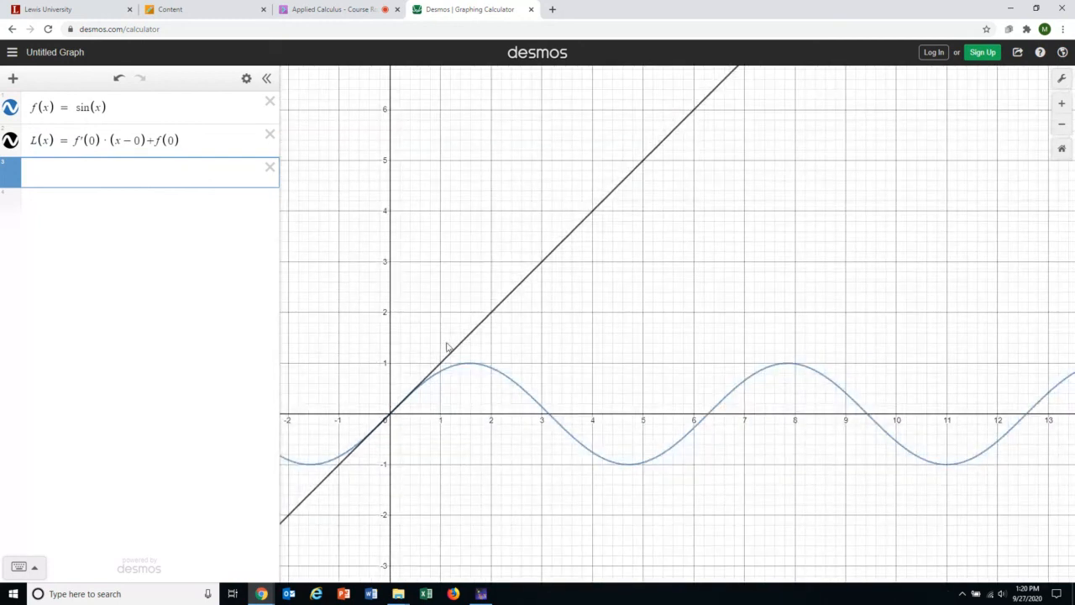
scroll(457, 424, up, 5)
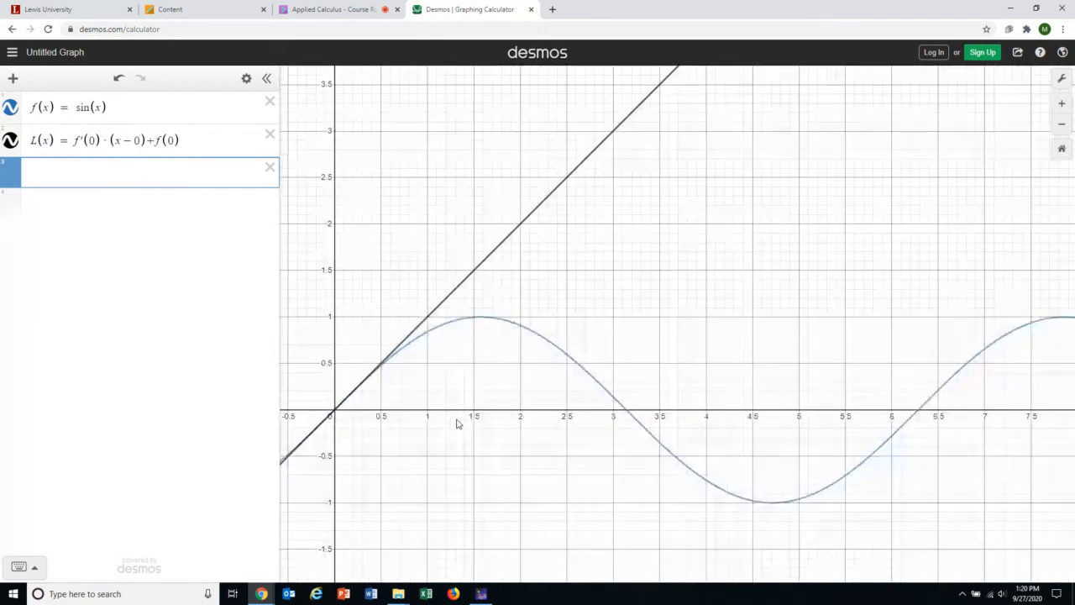
drag(355, 377, 512, 374)
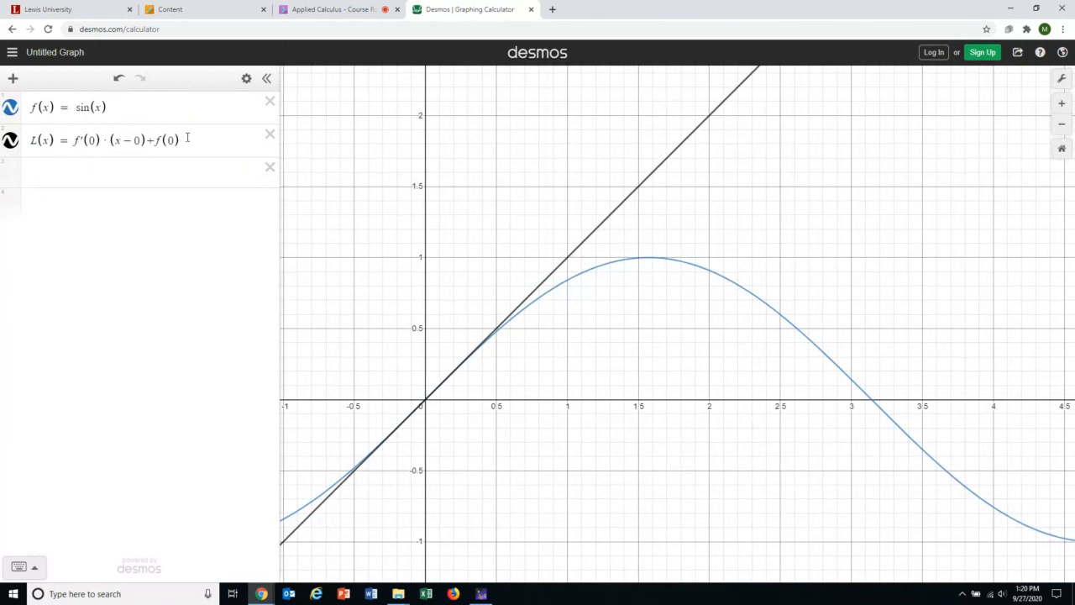
Graph L(x)−x to check the difference, hide it, zoom in near the origin, then delete it.
click(141, 179)
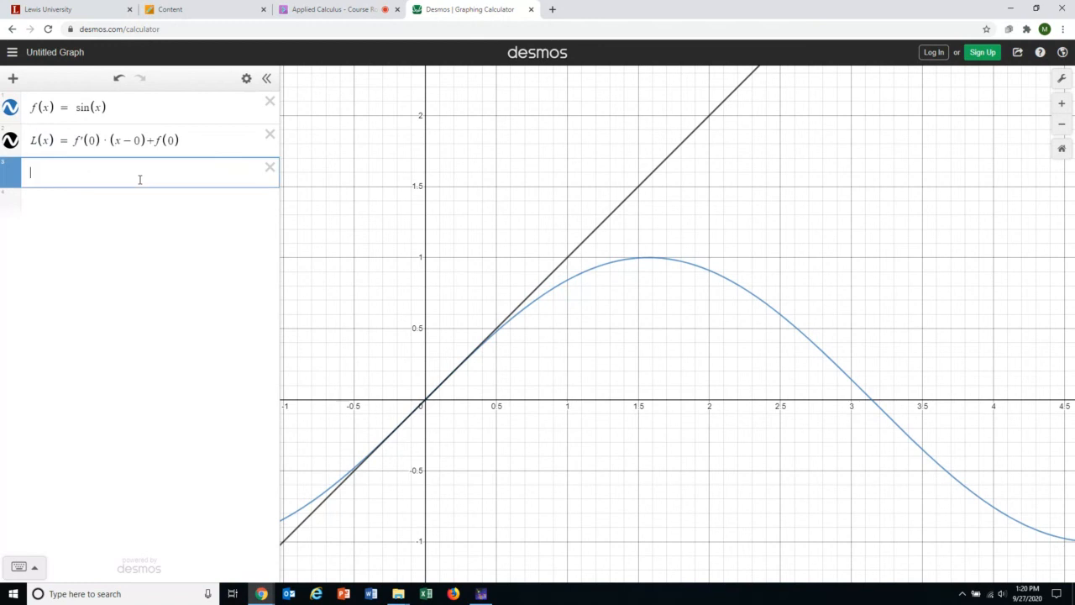
text(L(x))
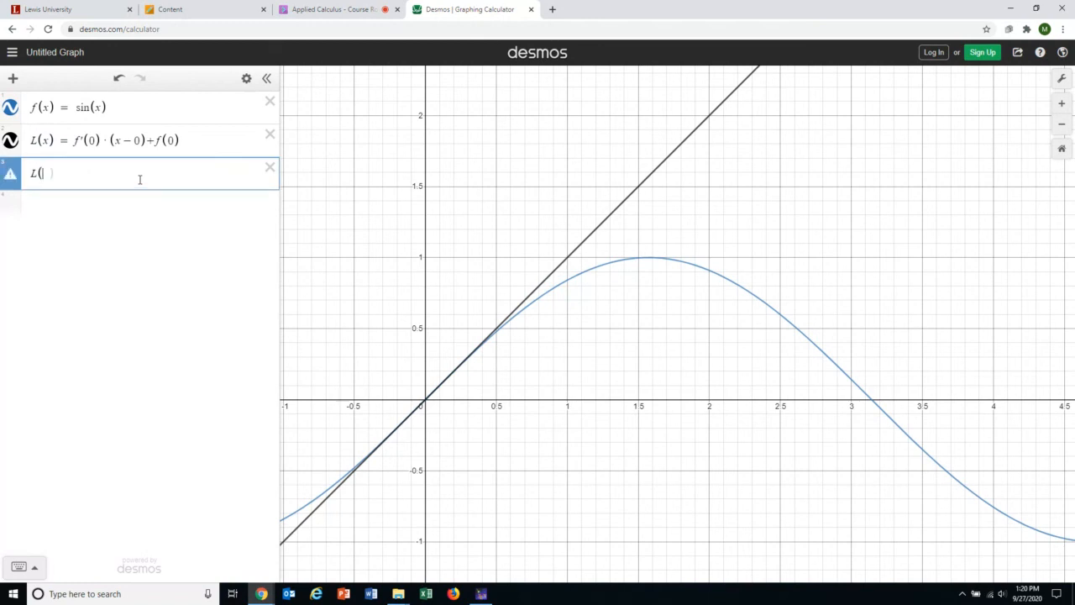
text(-x)
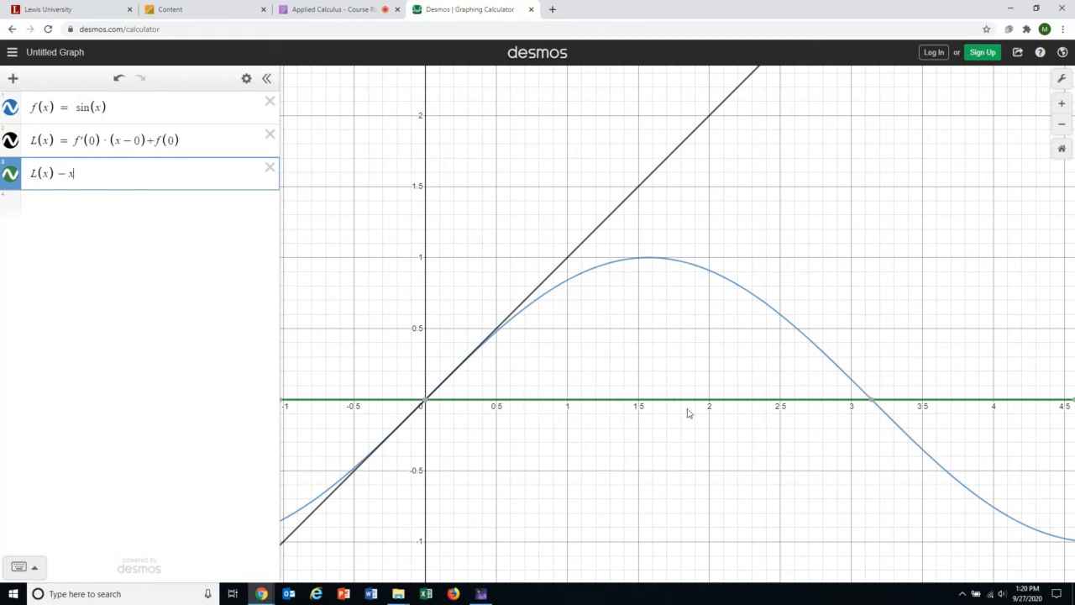
click(10, 173)
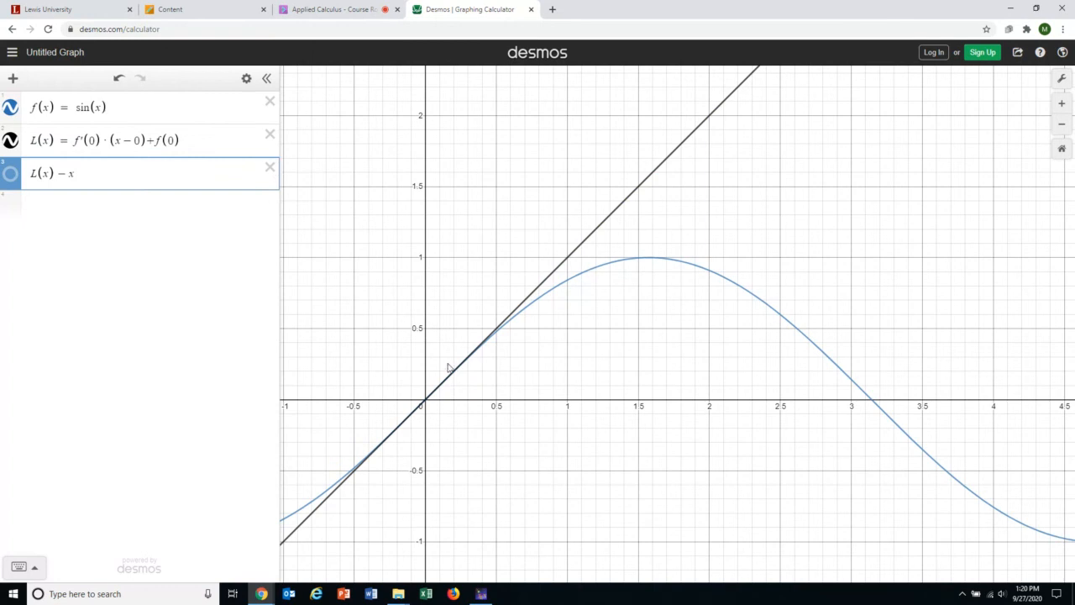
scroll(448, 368, up, 6)
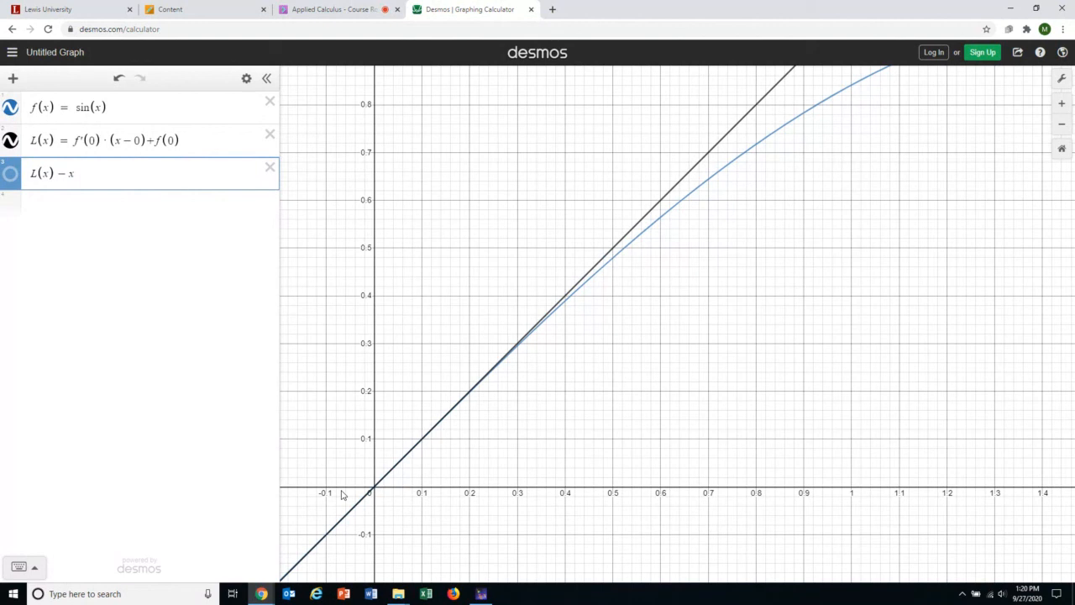
click(268, 168)
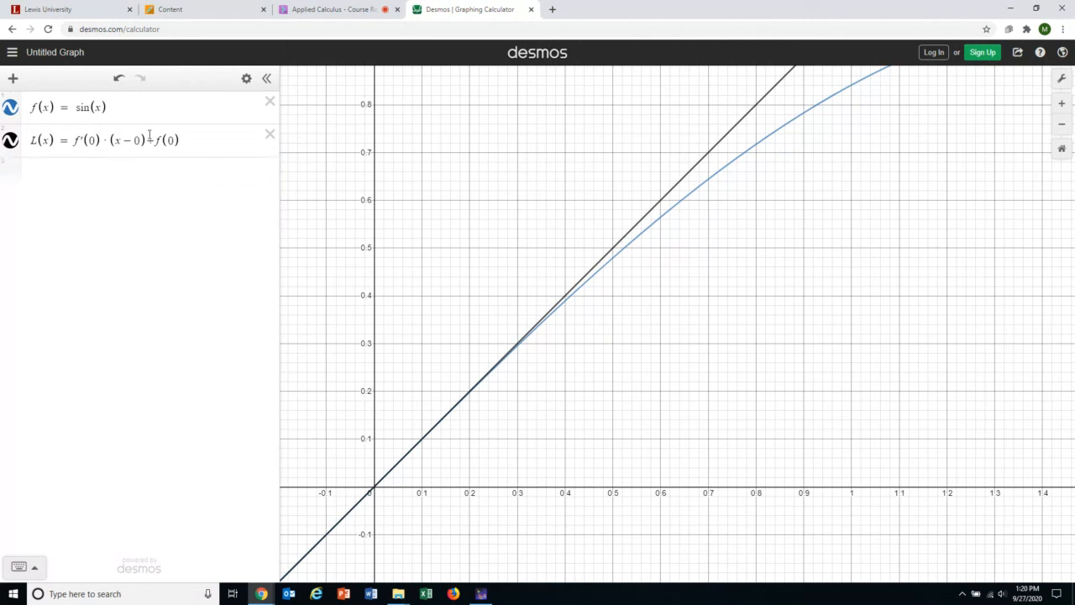
Select the L(x) tangent line, then open the Applied Calculus tab's session menu.
click(88, 153)
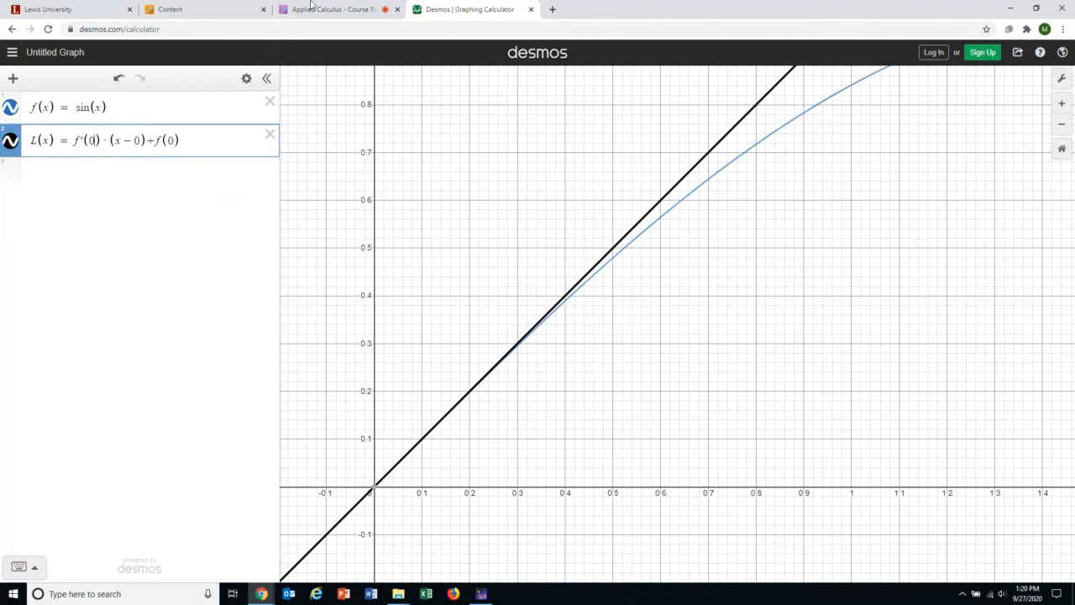
click(351, 9)
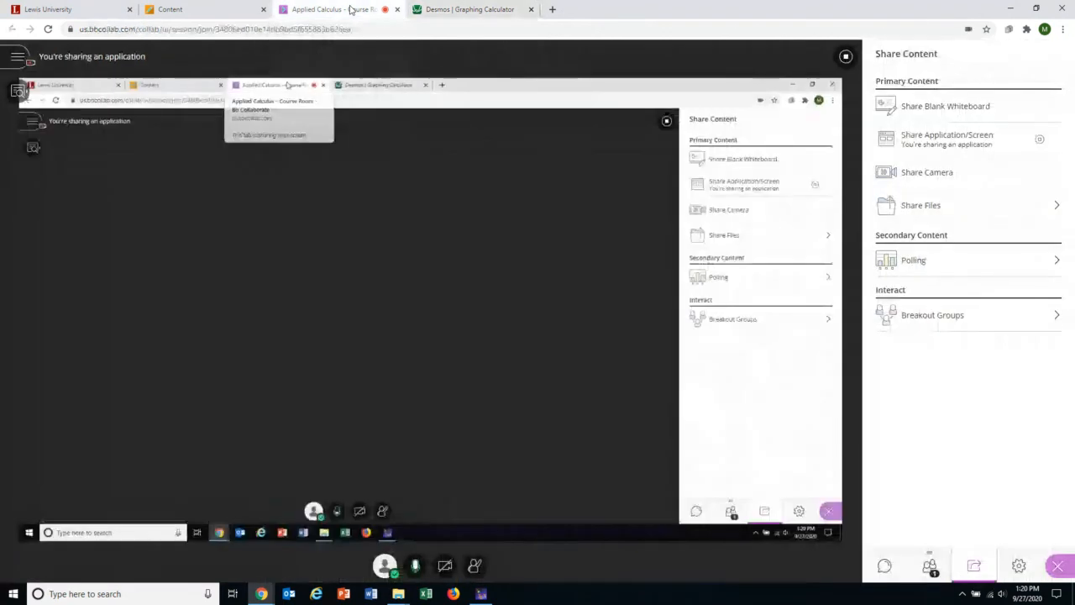
click(18, 66)
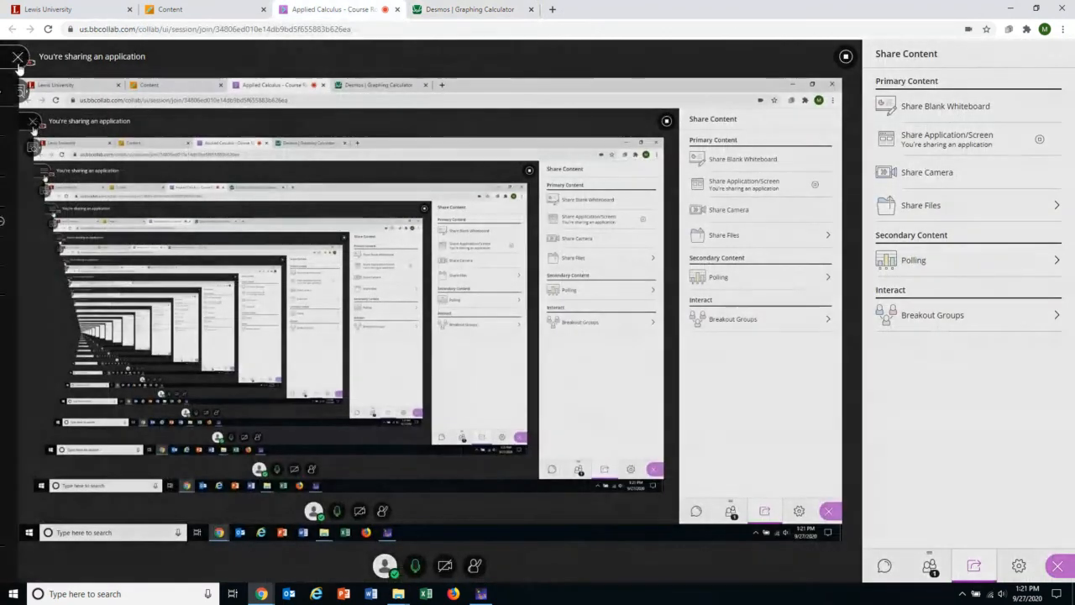